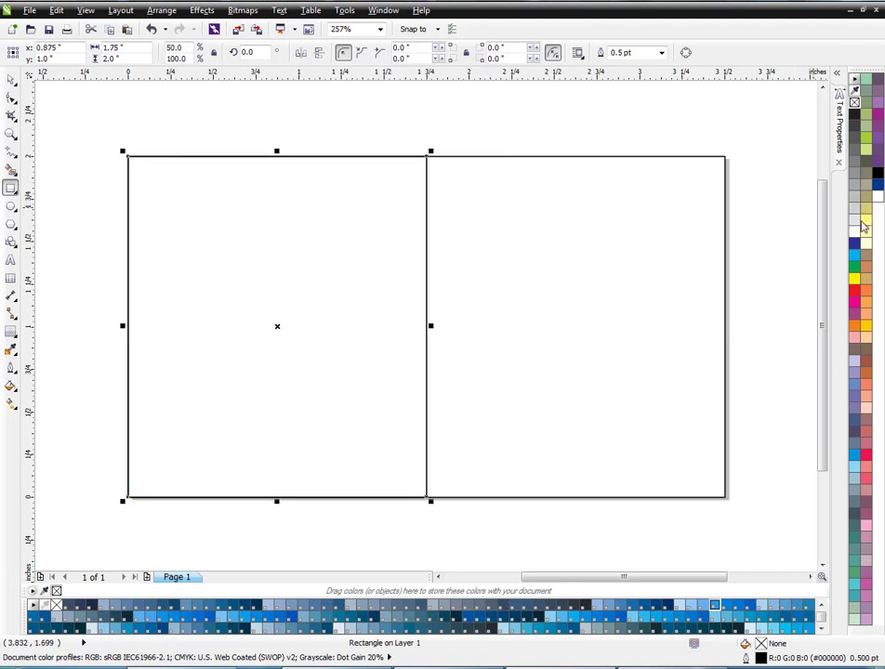
- Draw a thin bar about 0.50 by 0.05 inches near the left rectangle's lower-left corner and fill it black
key(space)
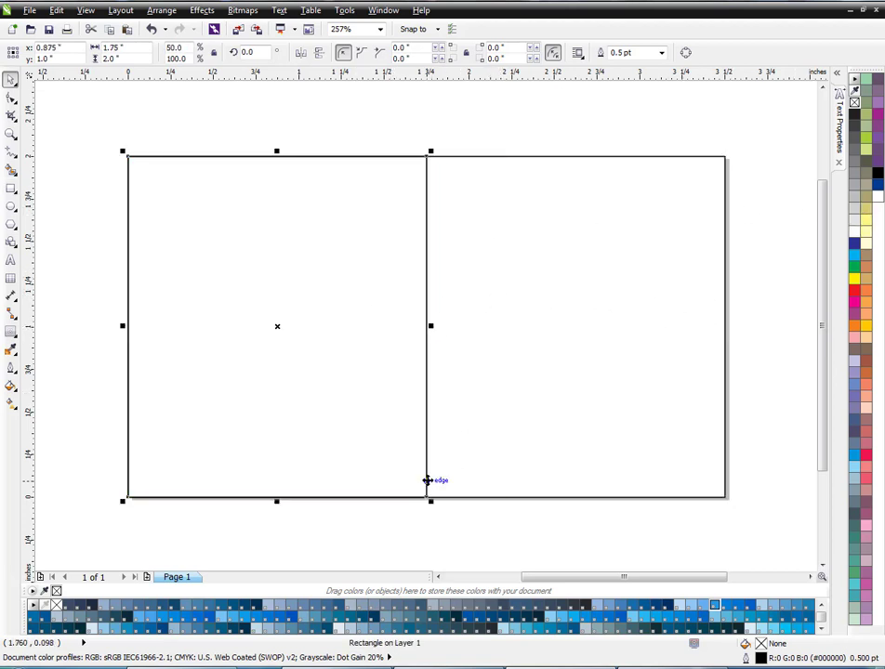
click(11, 187)
drag(146, 469, 236, 476)
scroll(172, 480, up, 2)
click(876, 177)
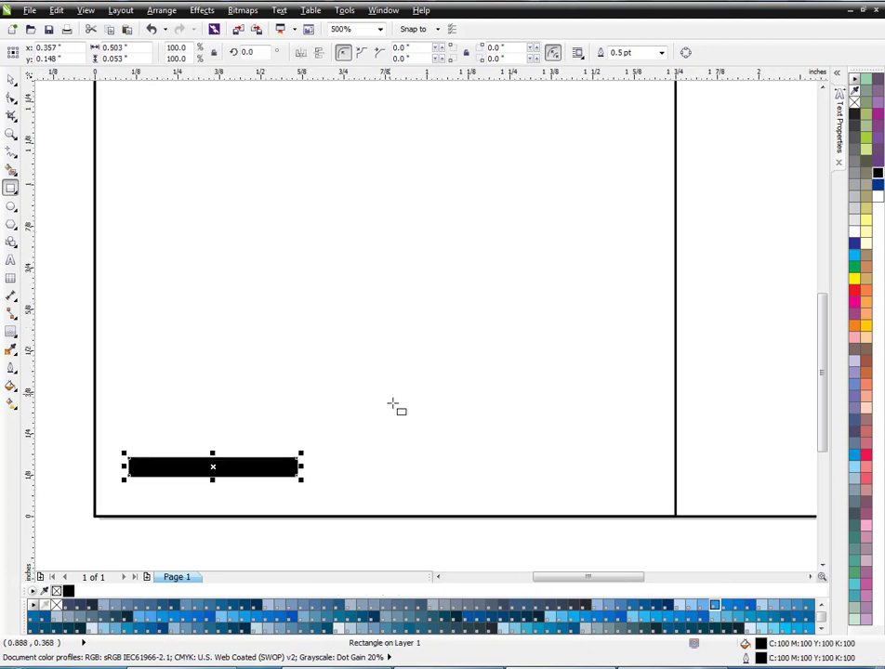
- Create a copy of the black bar rotated 90 degrees about its centre
key(space)
click(299, 466)
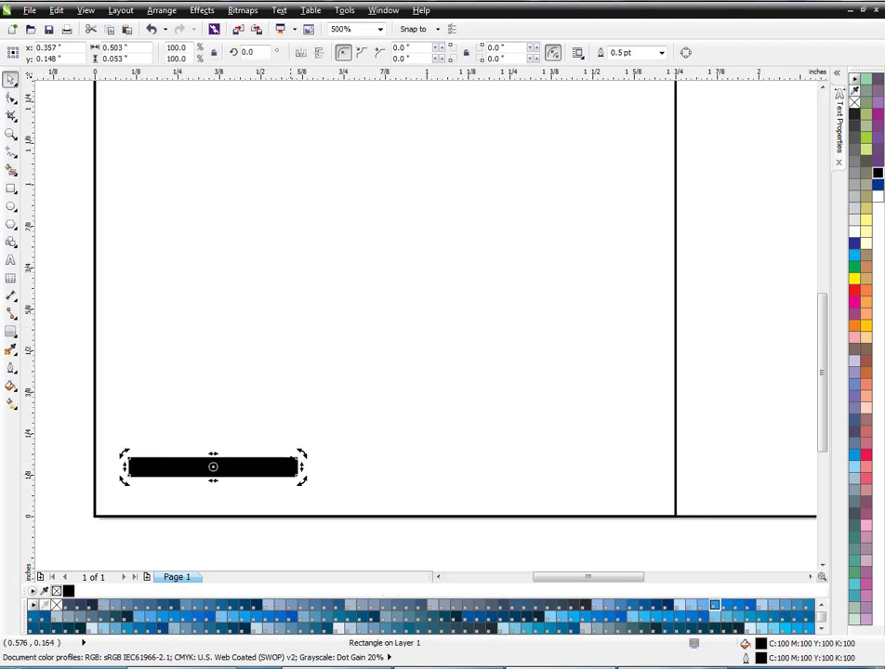
drag(305, 456, 202, 360)
right_click(202, 359)
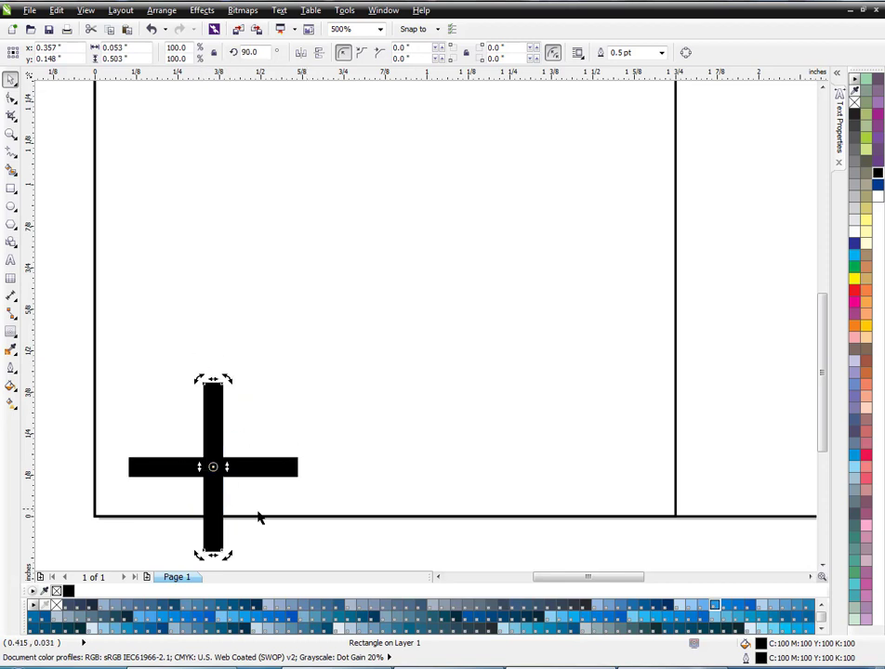
- Move the vertical bar so its lower-left corner meets that of the horizontal bar, forming an L, and select both bars
click(258, 521)
drag(209, 532, 133, 478)
scroll(127, 473, up, 1)
shift+click(226, 462)
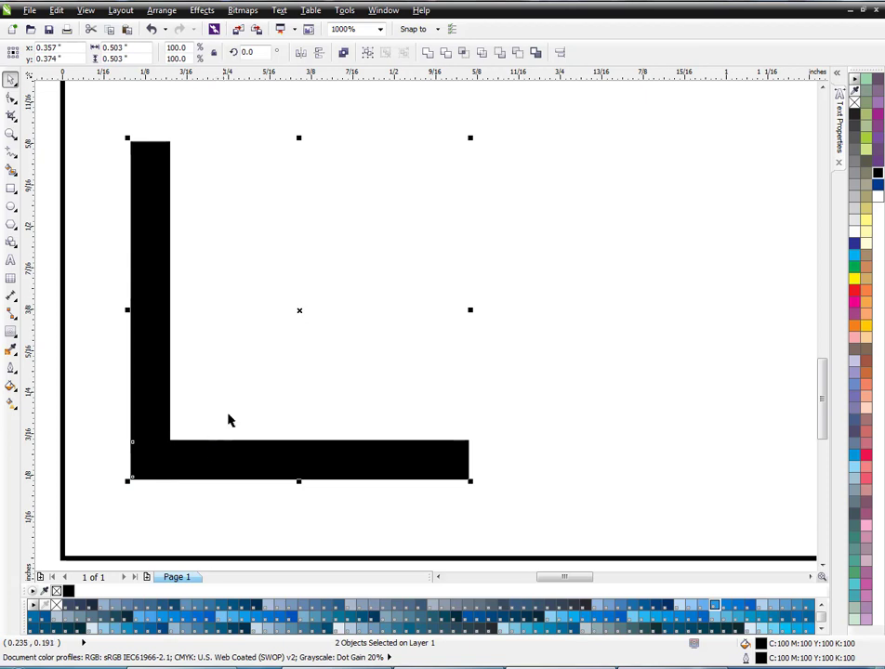
- Scale the L shape down to about 0.27 inches square and weld its two bars into one curve
scroll(228, 422, down, 3)
drag(132, 310, 200, 449)
scroll(263, 415, up, 1)
click(444, 53)
scroll(303, 340, down, 1)
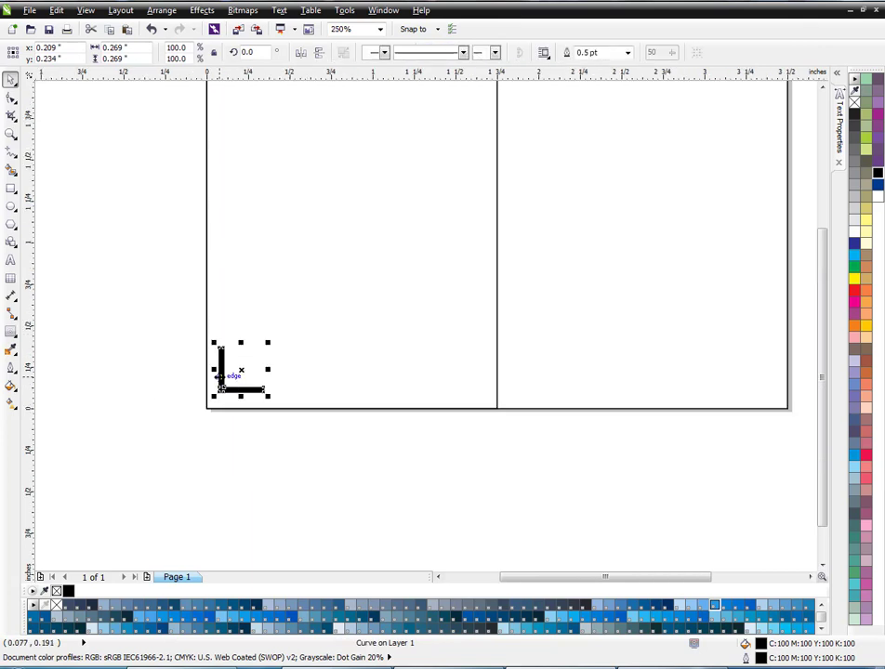
- Place a horizontally mirrored copy of the L bracket in the left rectangle's lower-right corner
scroll(235, 401, down, 1)
scroll(247, 359, up, 1)
right_click(292, 395)
drag(213, 397, 440, 403)
- Weld the two lower brackets into one curve and centre it horizontally on the left rectangle
drag(194, 481, 474, 350)
click(427, 55)
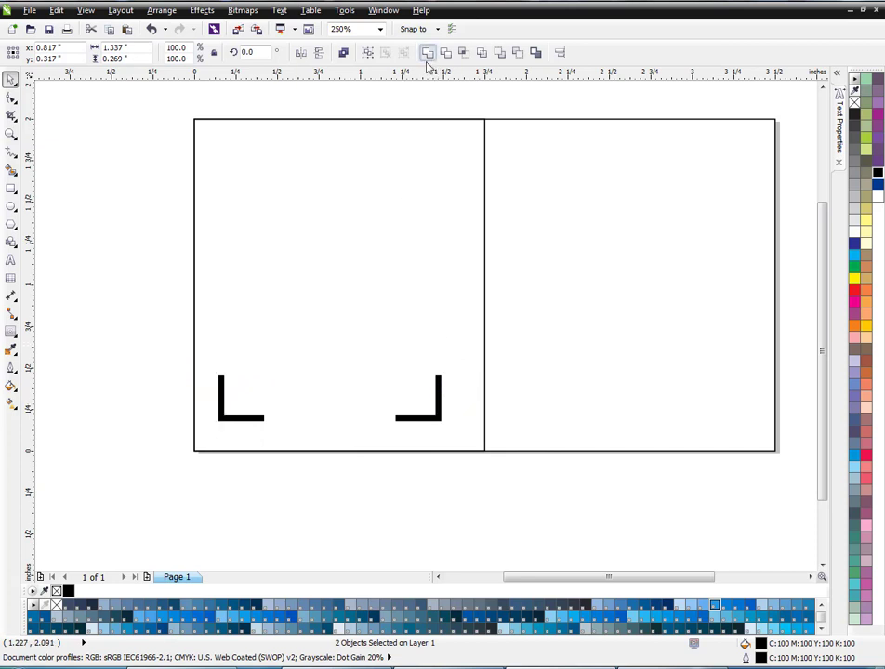
shift+click(389, 119)
key(c)
click(118, 195)
drag(107, 467, 584, 368)
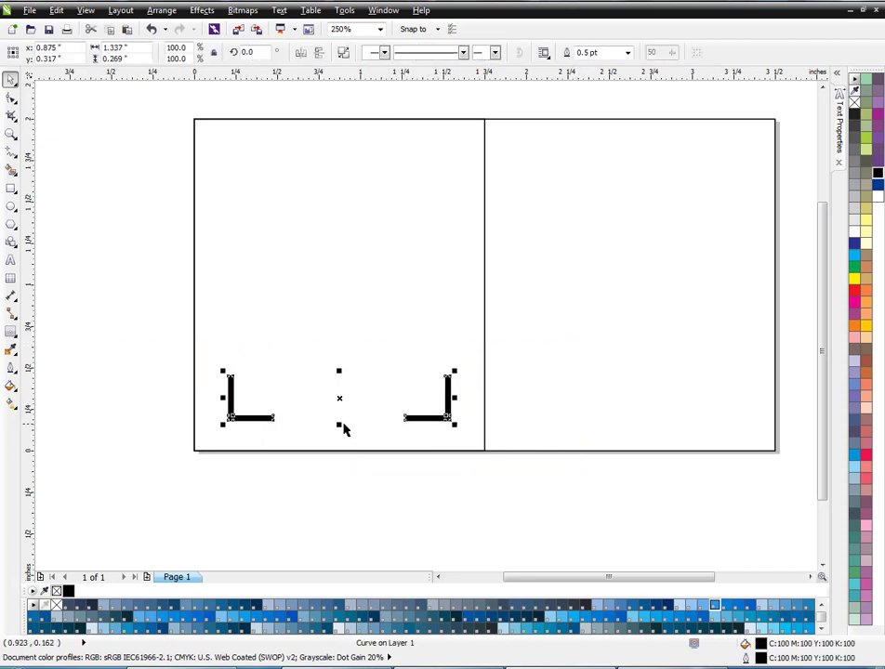
- Make a vertically mirrored copy of the lower brackets and move it to the left rectangle's upper corners
drag(339, 425, 342, 356)
right_click(343, 356)
drag(425, 333, 430, 138)
click(124, 345)
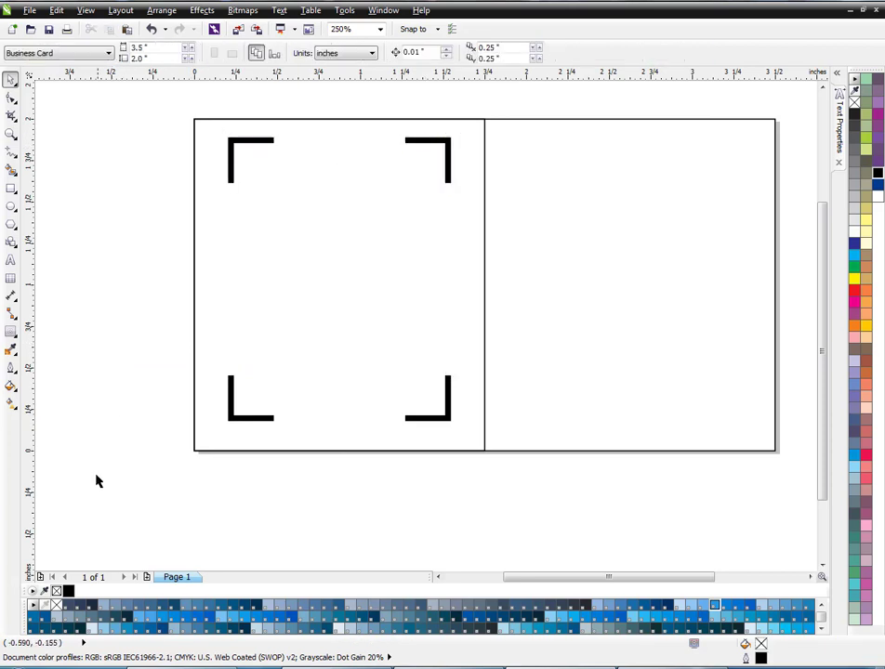
- Select the upper and lower bracket pairs and weld them into one curve
drag(102, 488, 480, 132)
click(477, 378)
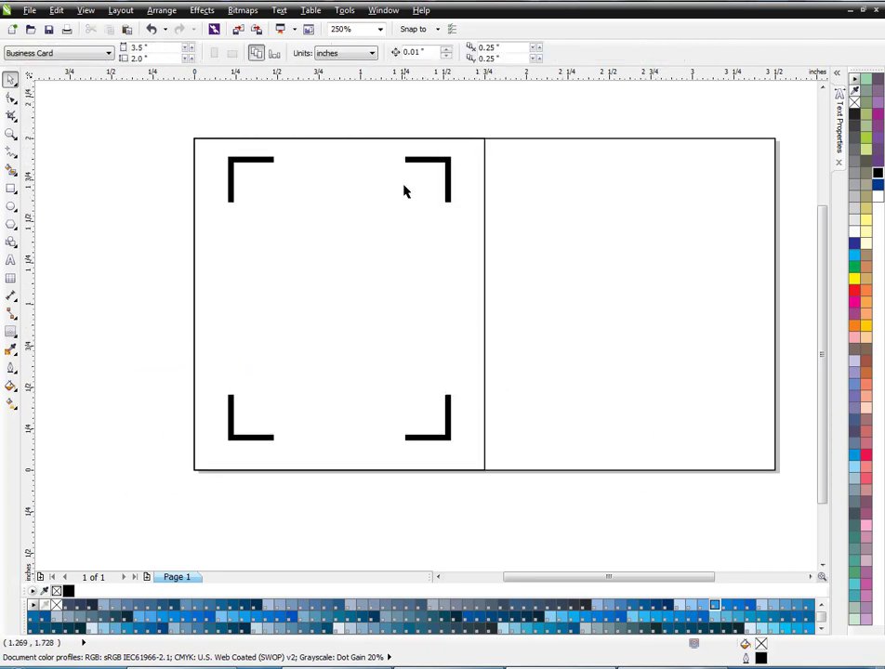
drag(95, 467, 462, 93)
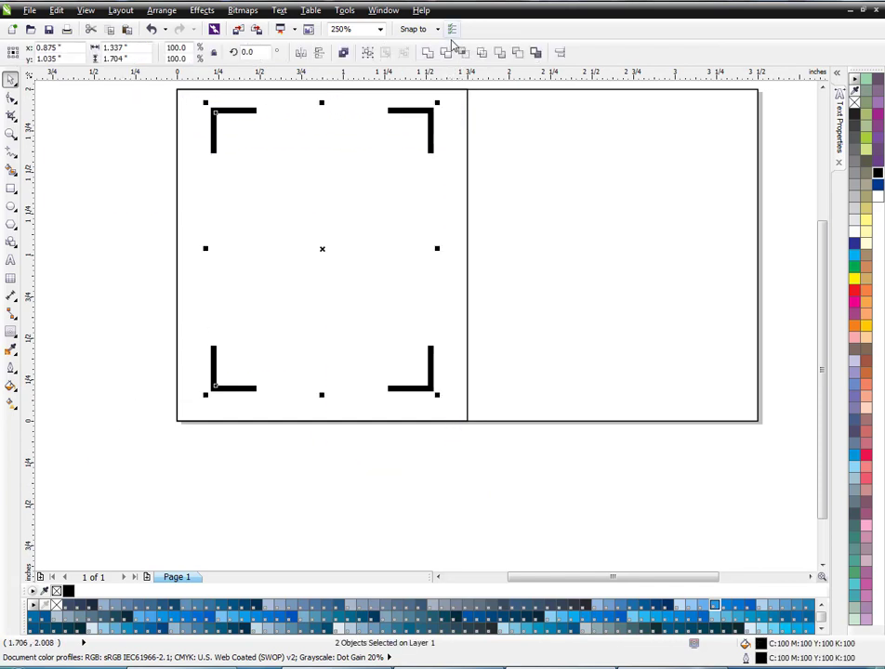
click(446, 52)
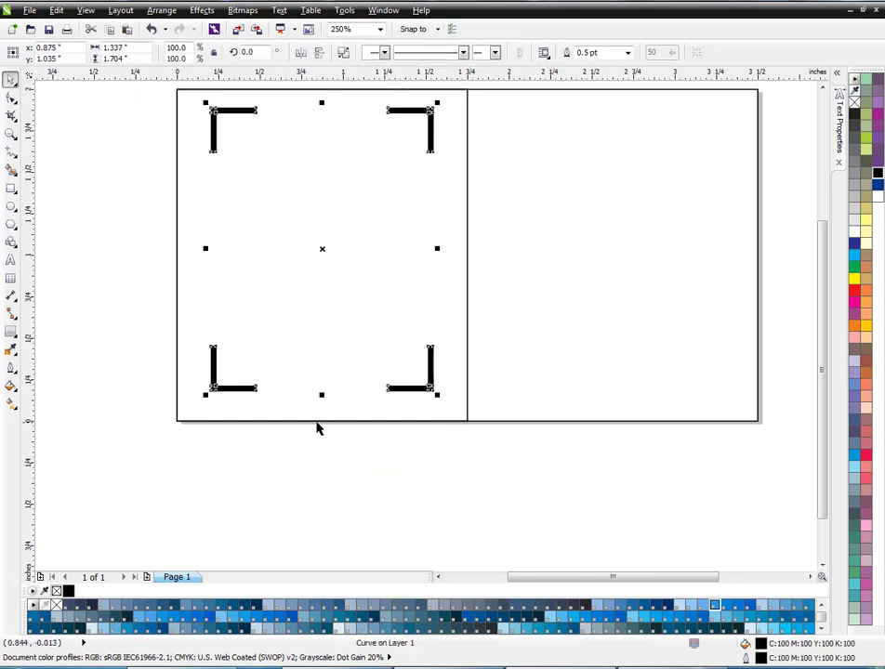
- Centre the welded corner brackets vertically on the left rectangle
shift+click(319, 421)
click(299, 463)
scroll(309, 459, down, 1)
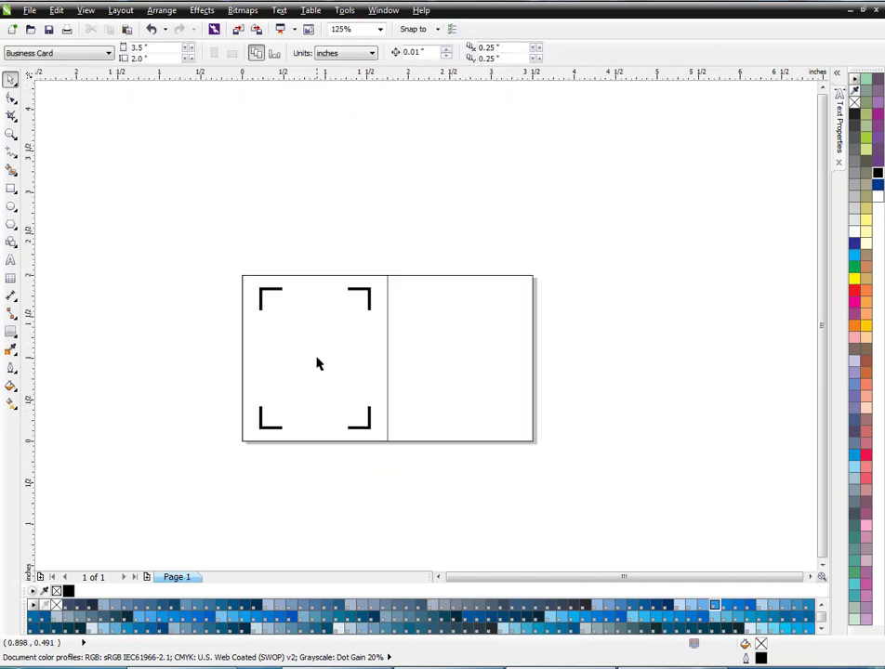
scroll(317, 317, up, 1)
- Bring the portrait photo of the woman with a camera into the drawing and scale it to 4%
click(663, 663)
click(602, 128)
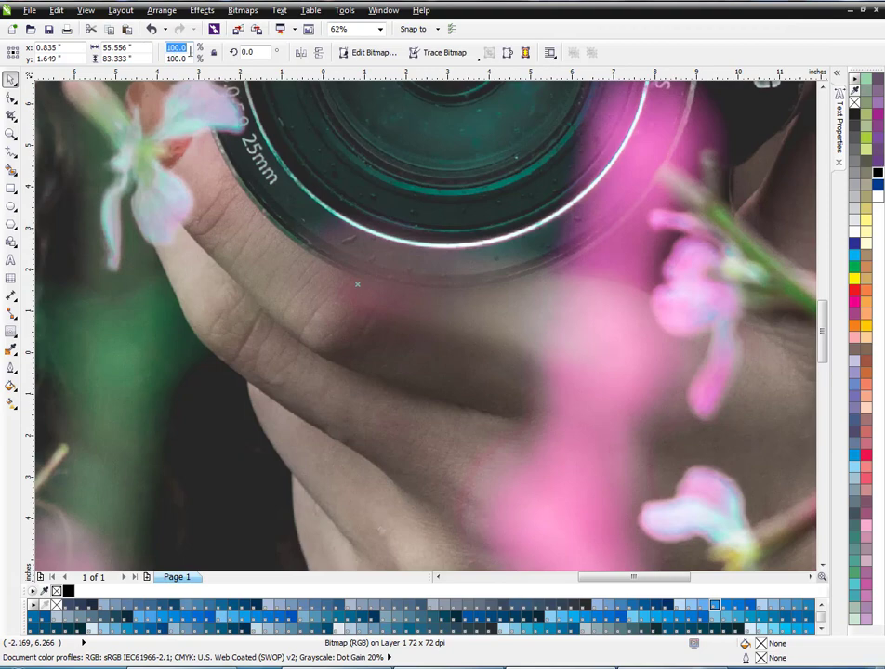
scroll(255, 216, up, 1)
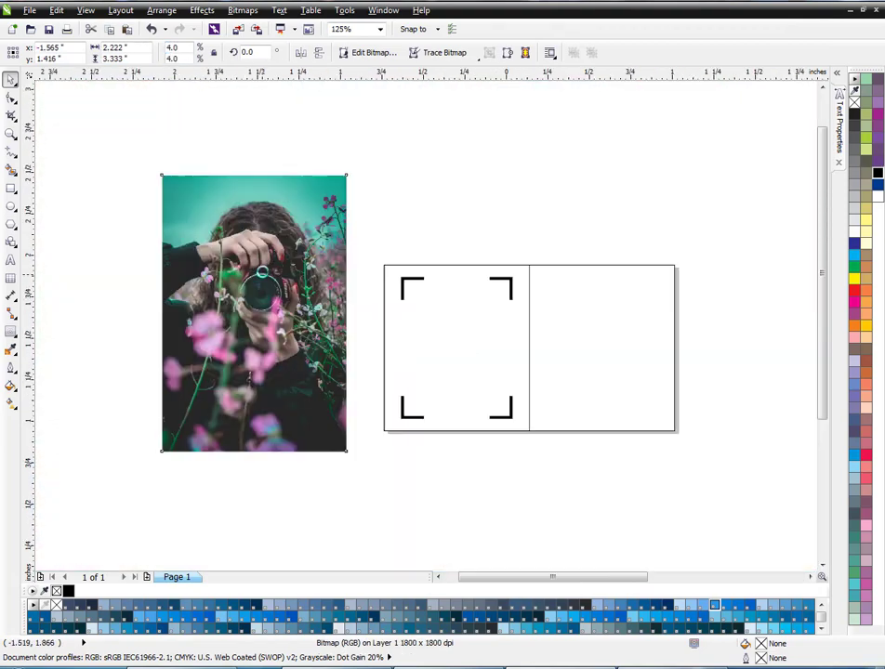
- PowerClip the camera photo inside the left rectangle
right_click(252, 285)
click(349, 2)
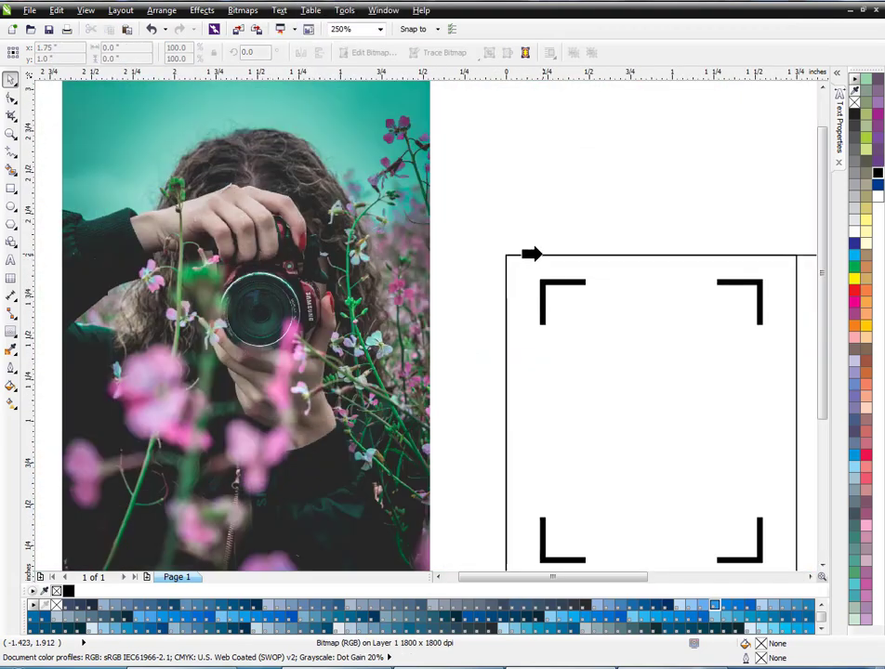
click(541, 254)
scroll(389, 319, down, 1)
scroll(519, 328, up, 1)
- Edit the PowerClip contents, scaling the photo to about 3.2% and shifting it down to fill the frame, and finish editing
double_click(514, 344)
scroll(499, 344, down, 1)
click(503, 340)
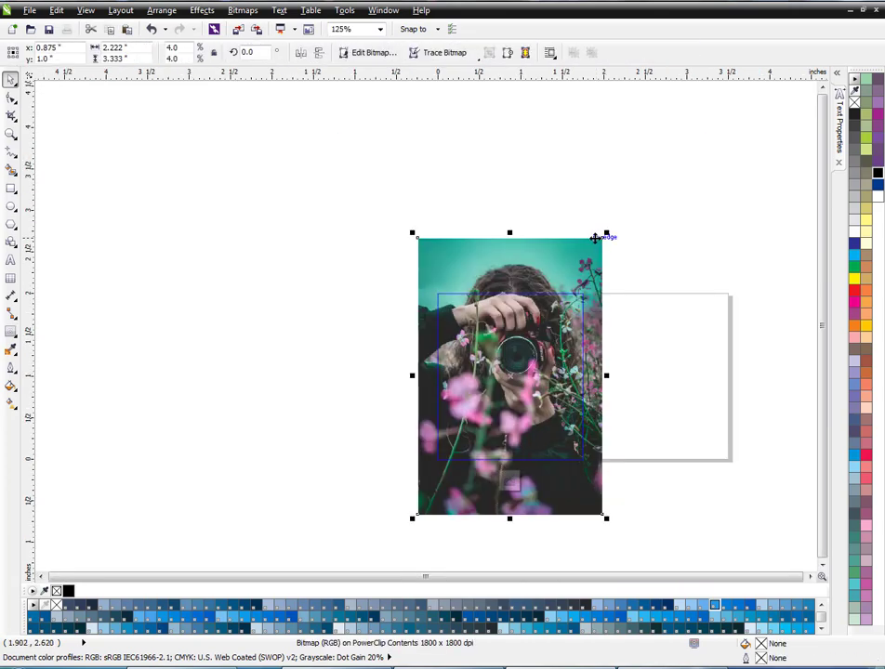
drag(607, 234, 592, 262)
scroll(543, 304, up, 1)
drag(535, 361, 534, 384)
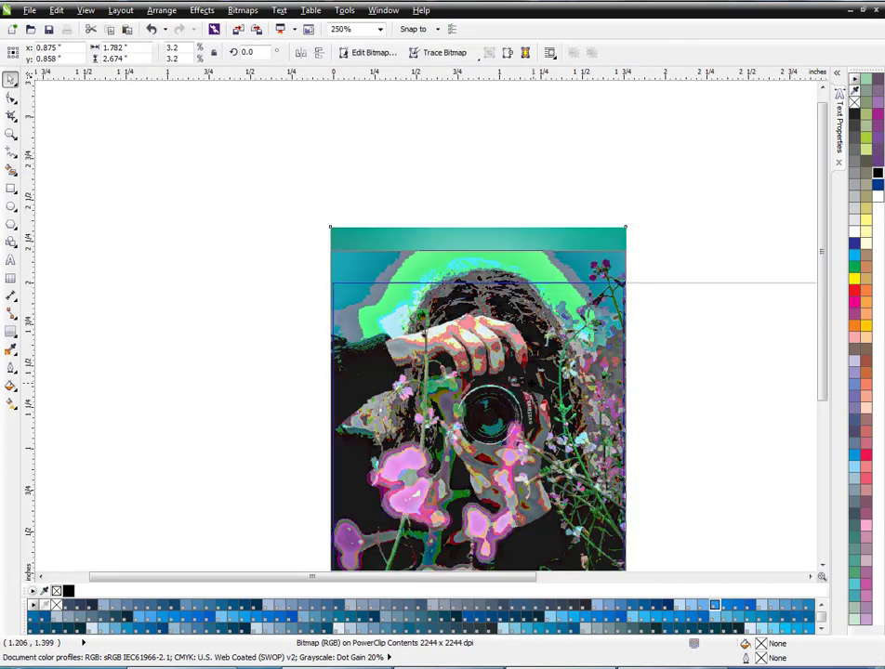
scroll(518, 288, down, 1)
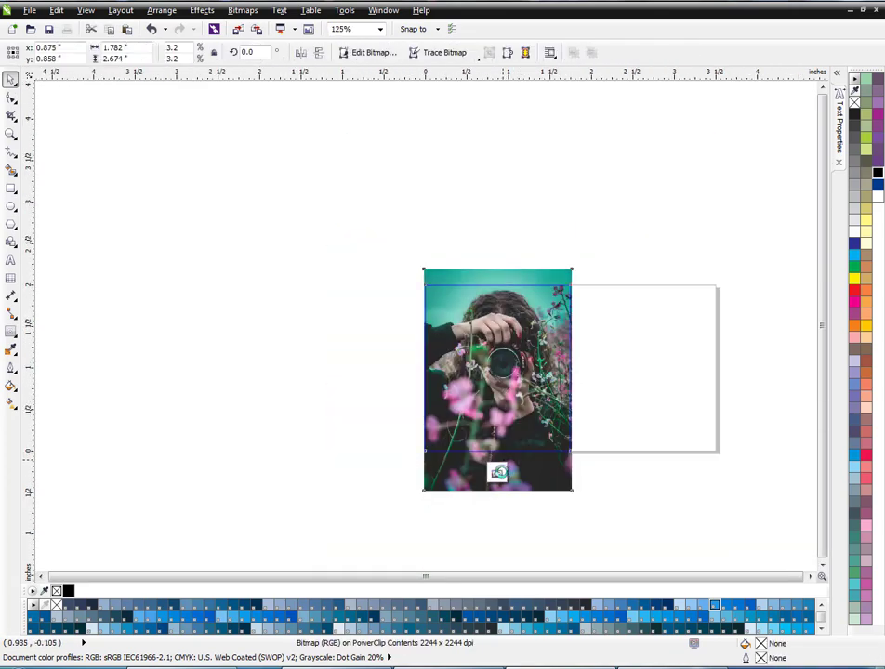
click(496, 472)
- Colour the corner brackets white and enlarge them about their centre to about 1.49 by 1.89 inches
scroll(565, 383, up, 1)
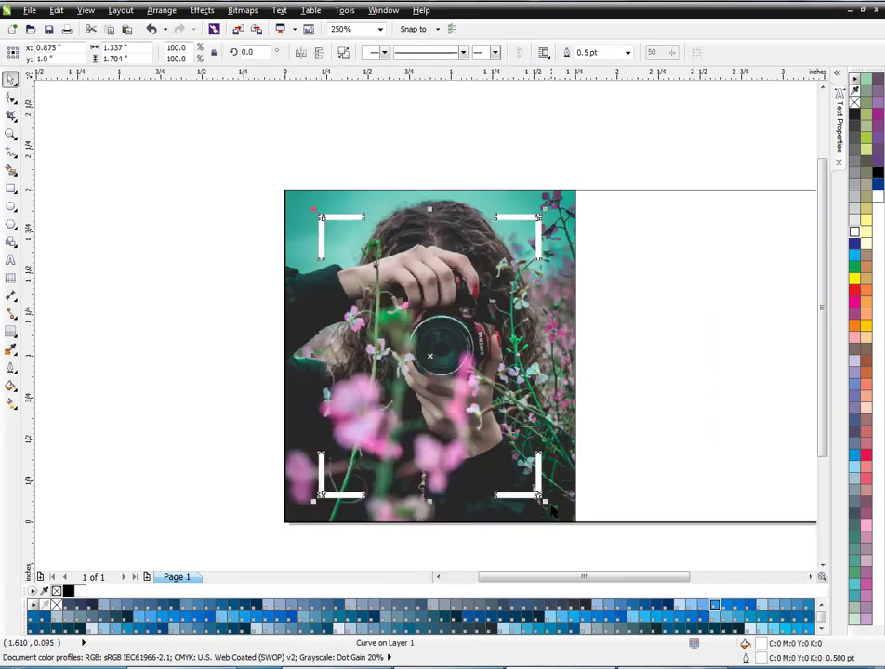
drag(548, 503, 559, 516)
click(250, 356)
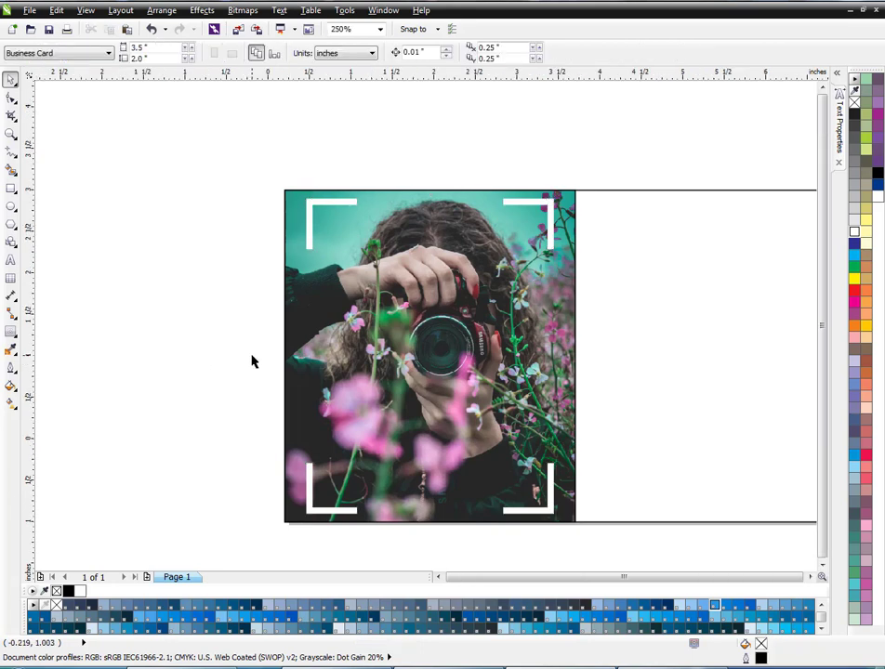
scroll(249, 356, down, 2)
scroll(392, 364, up, 1)
scroll(431, 291, down, 1)
scroll(291, 309, up, 1)
scroll(341, 313, up, 1)
- Remove the outline from the rectangle holding the photo
click(427, 317)
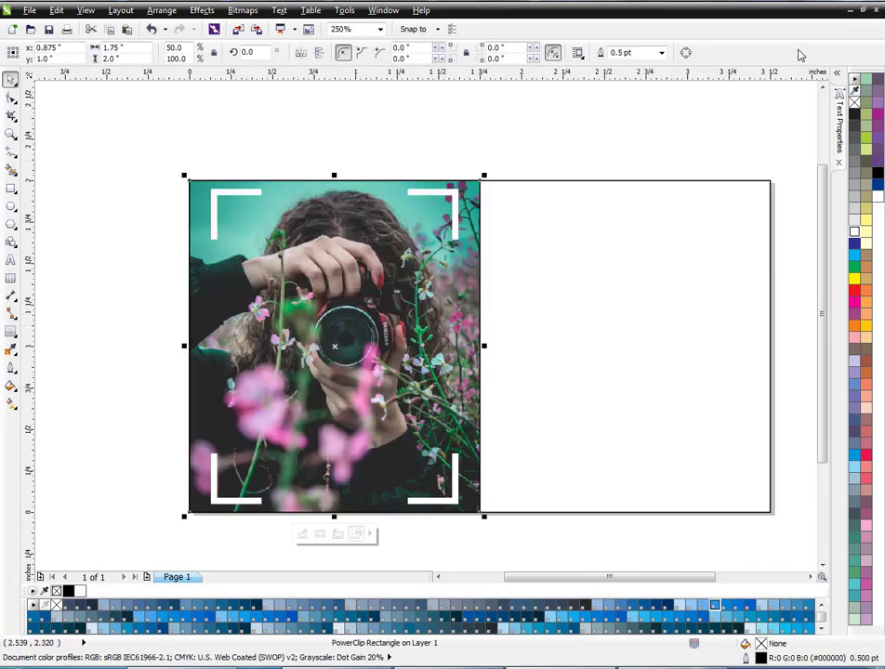
click(351, 158)
scroll(363, 162, down, 1)
scroll(516, 197, up, 1)
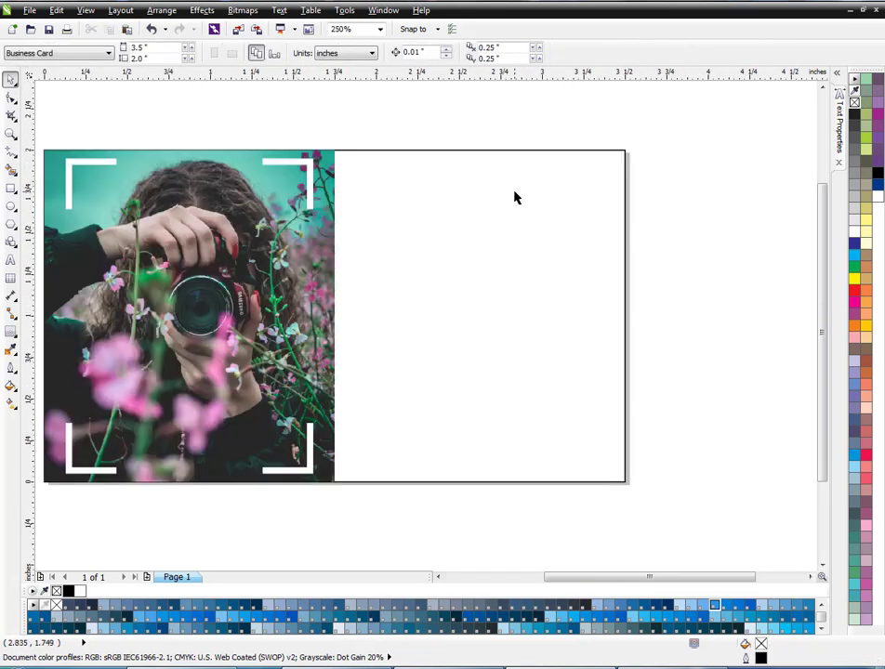
- Draw a rectangle behind the photo across its right edge near the upper part, sized about 0.72 by 0.51 inches
click(11, 189)
mouse_move(337, 183)
mouse_down()
mouse_move(439, 249)
mouse_move(440, 261)
mouse_up()
drag(328, 223, 312, 223)
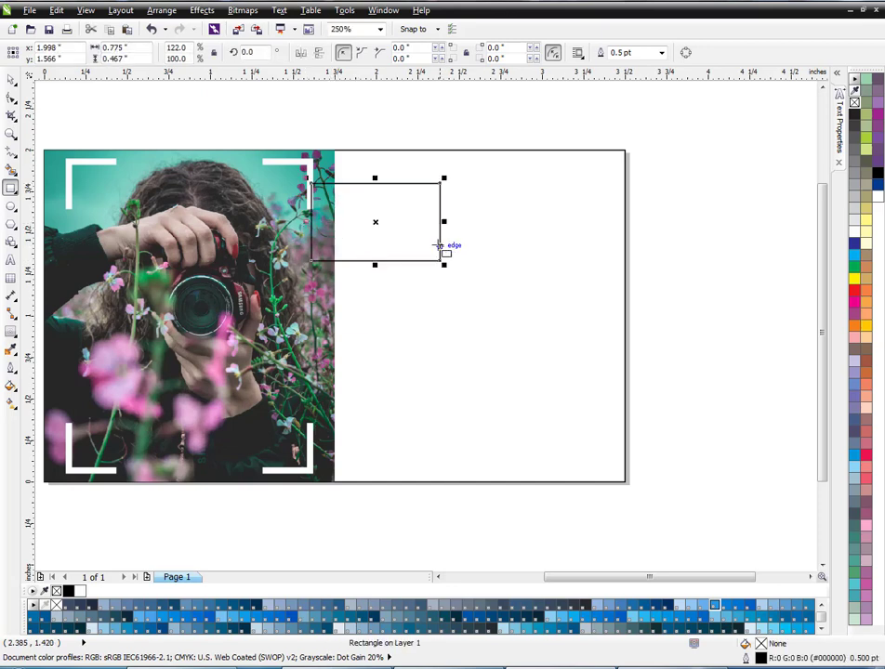
key(space)
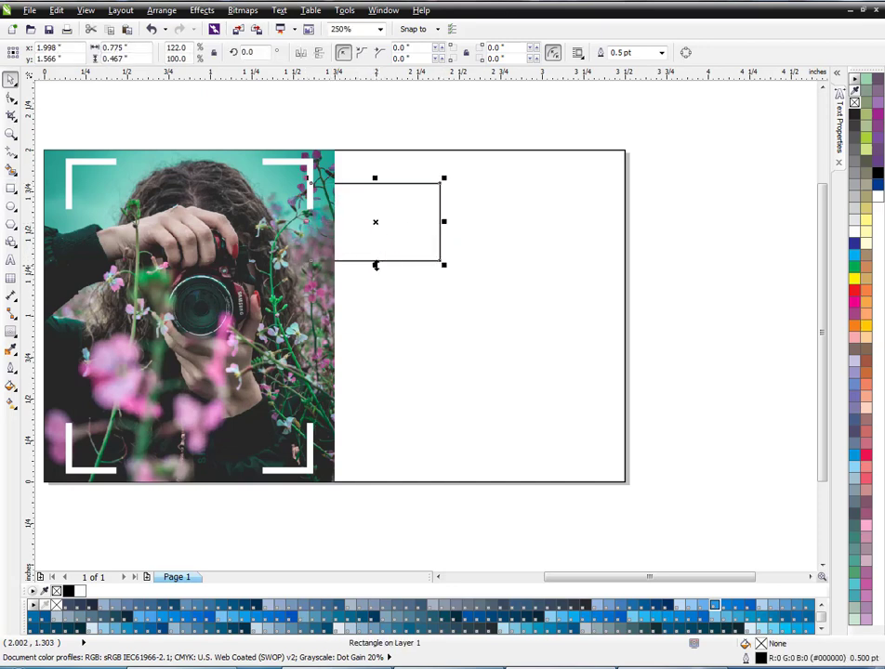
drag(444, 225, 423, 233)
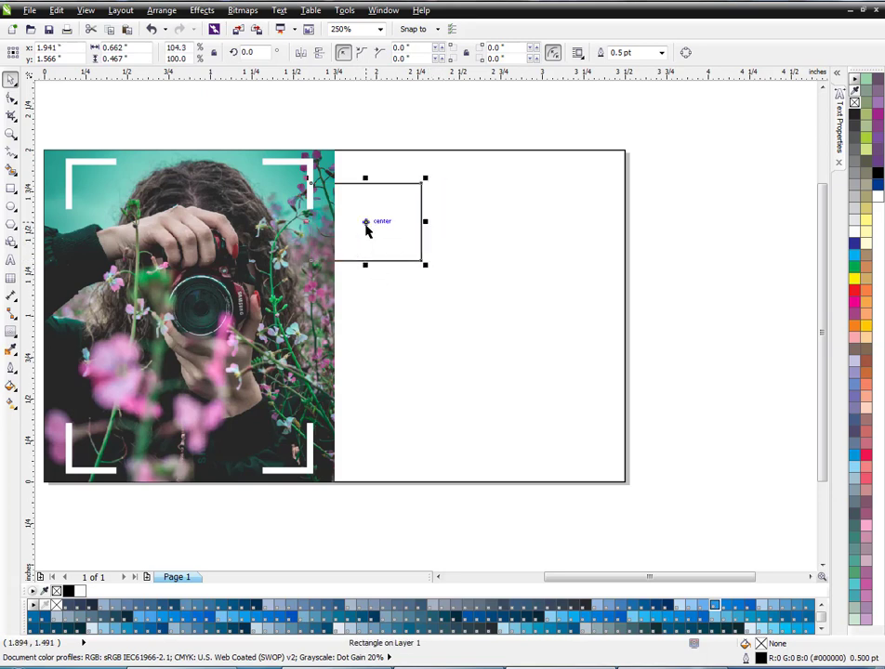
drag(366, 234, 395, 269)
- Set the small rectangle's outline width to 4 pt
key(F12)
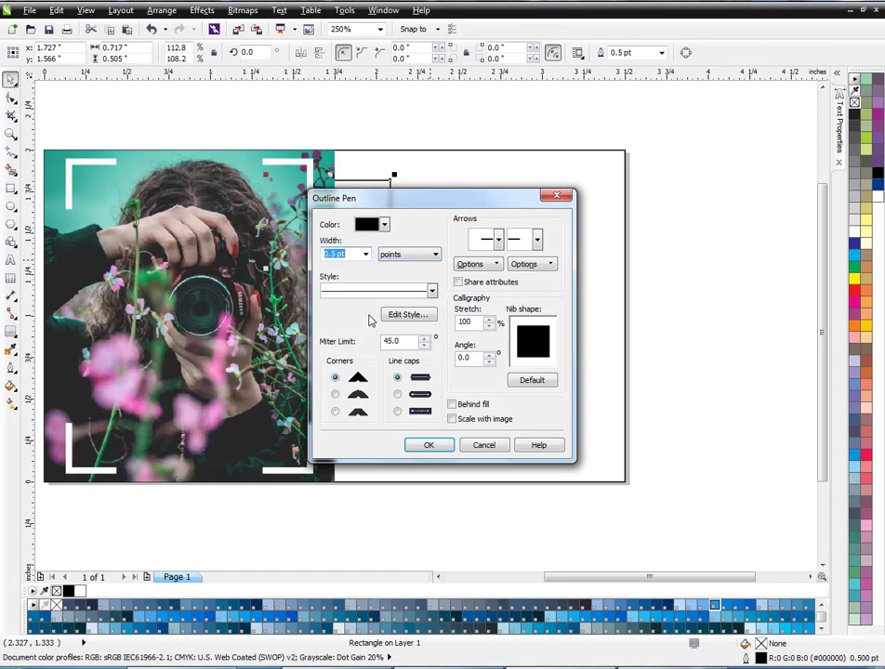
click(365, 253)
click(365, 341)
click(424, 445)
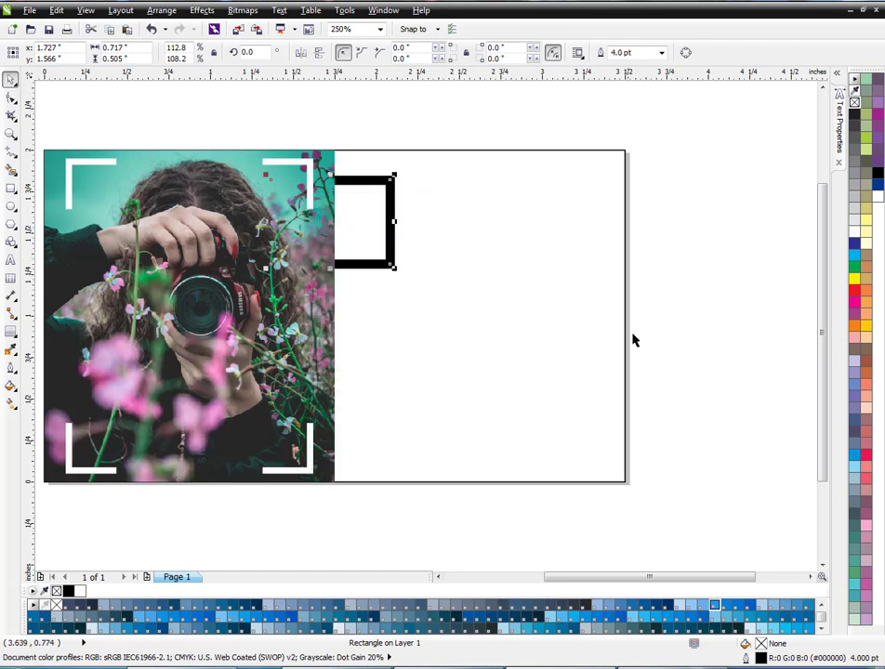
- Set the small rectangle's outline width to 2 pt
key(F12)
key(Tab)
text(2)
key(Return)
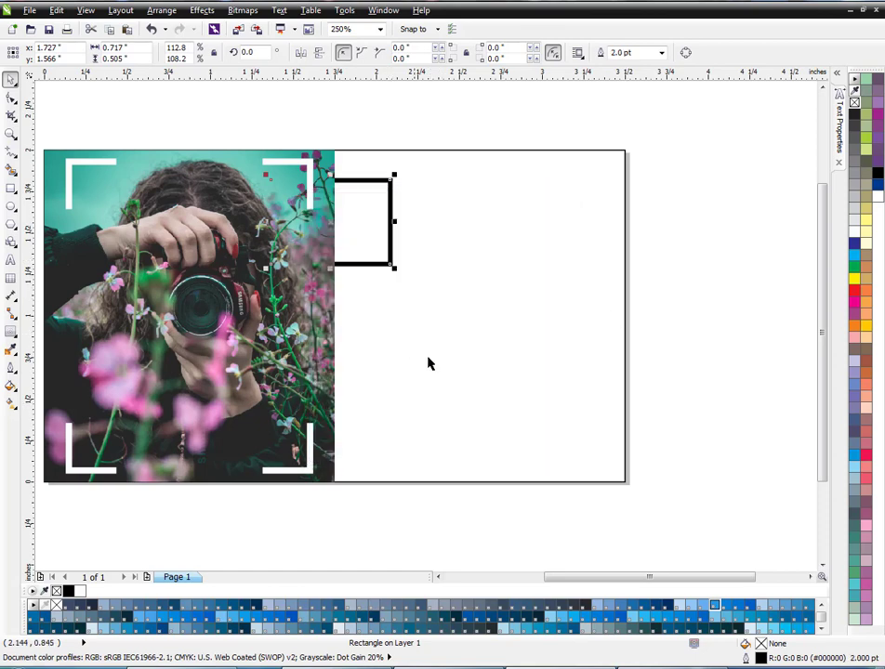
- Try yellow and red as the small rectangle's outline colour
right_click(853, 281)
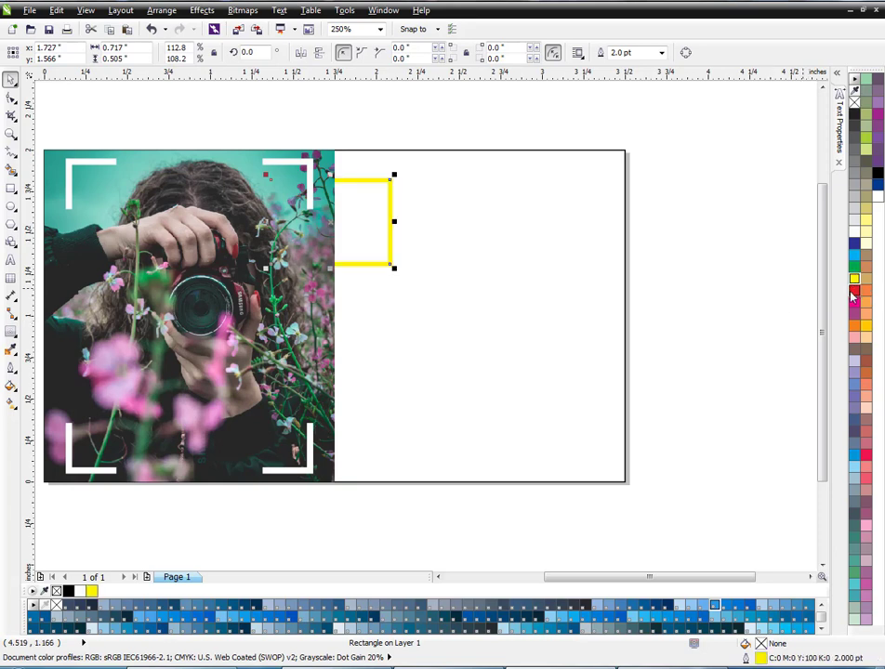
right_click(853, 293)
click(749, 294)
scroll(526, 304, down, 1)
scroll(466, 265, up, 1)
- Sample the teal of the photo's background with the Color Eyedropper and apply it to the small rectangle's outline
click(451, 247)
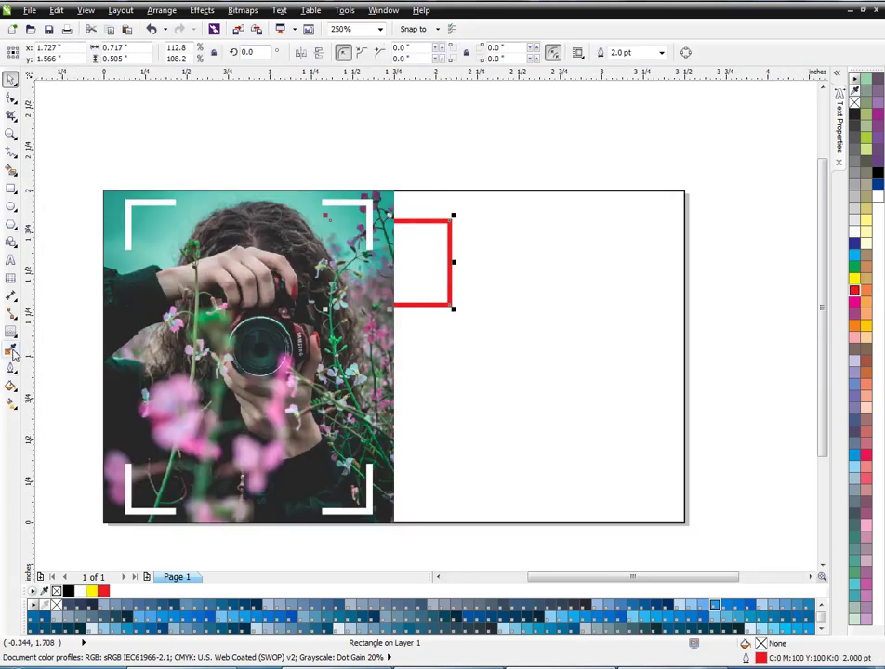
click(11, 351)
click(389, 208)
click(394, 220)
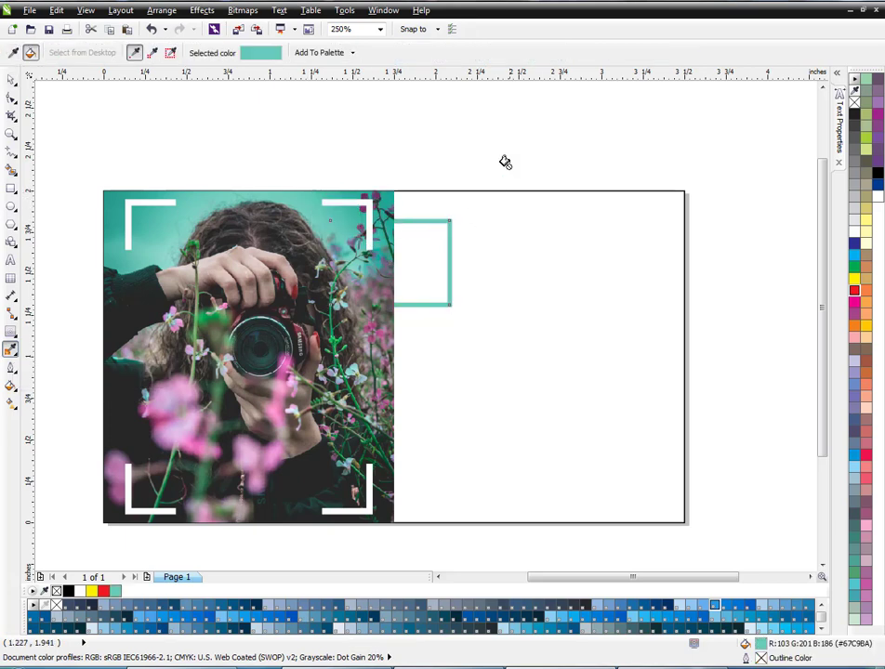
key(space)
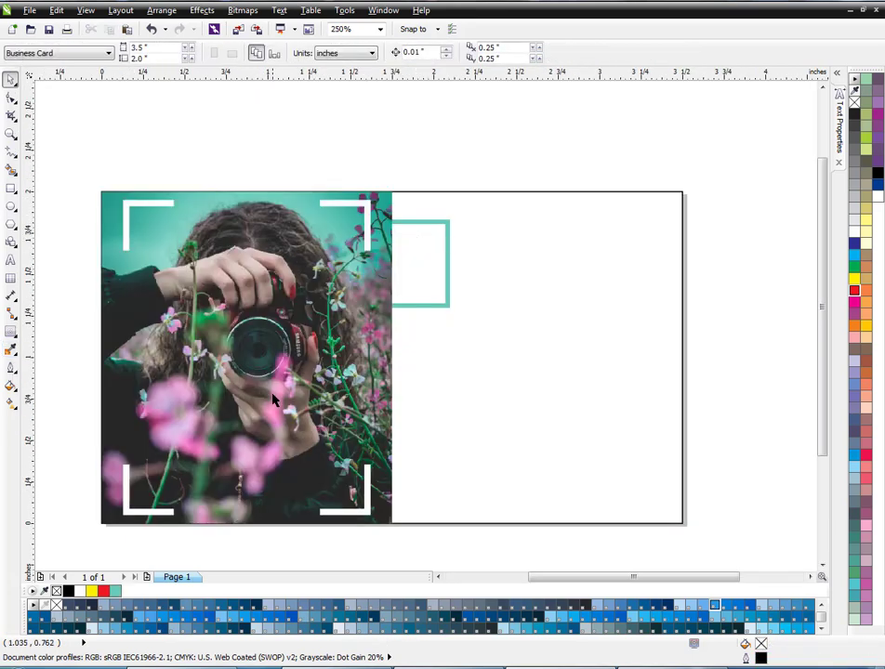
- Scale the white corner brackets down slightly about their centre
scroll(273, 393, down, 1)
scroll(276, 387, up, 1)
click(362, 242)
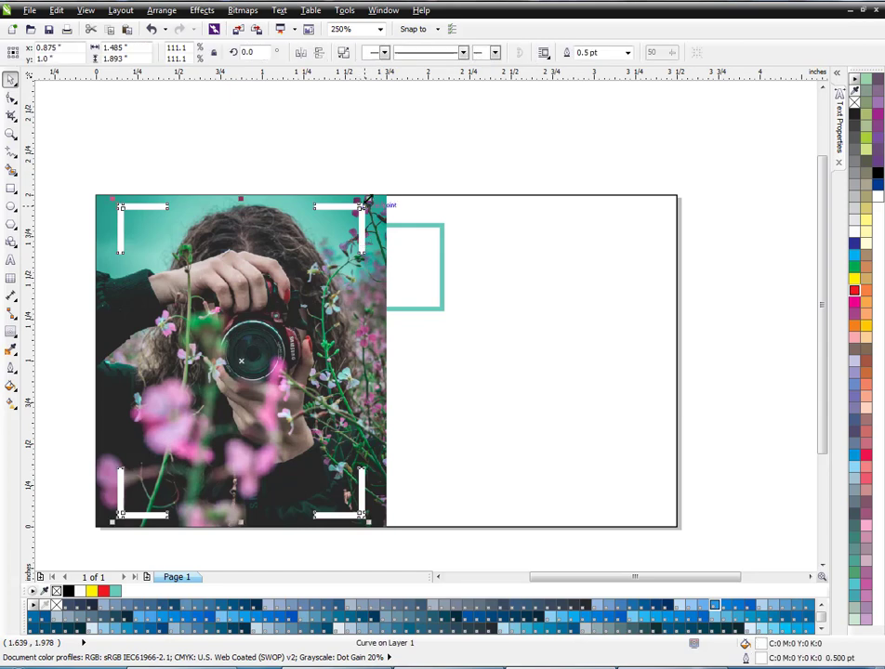
click(369, 149)
scroll(351, 232, down, 1)
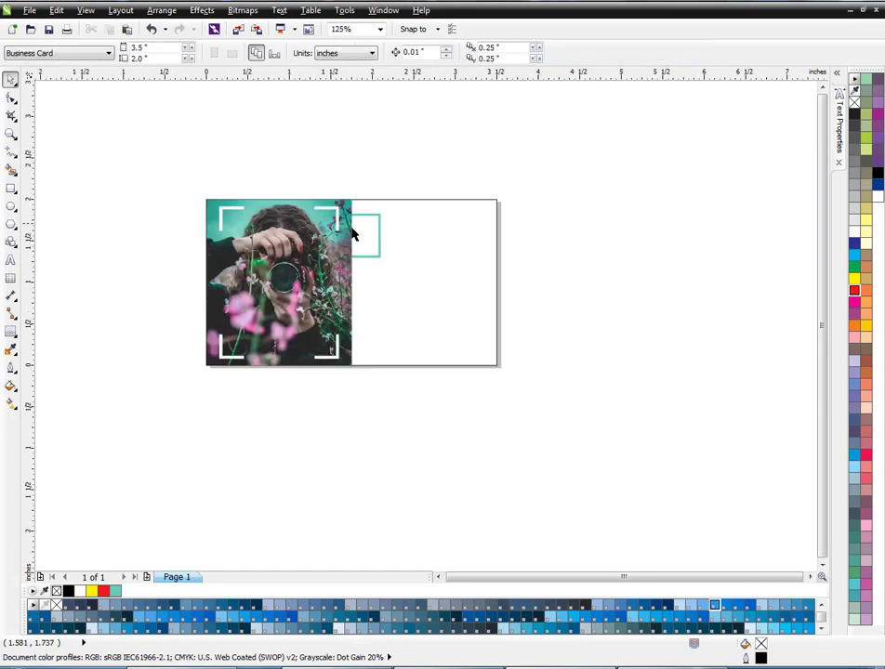
- Give the white corner brackets a uniform transparency of 20
scroll(398, 206, up, 1)
click(252, 229)
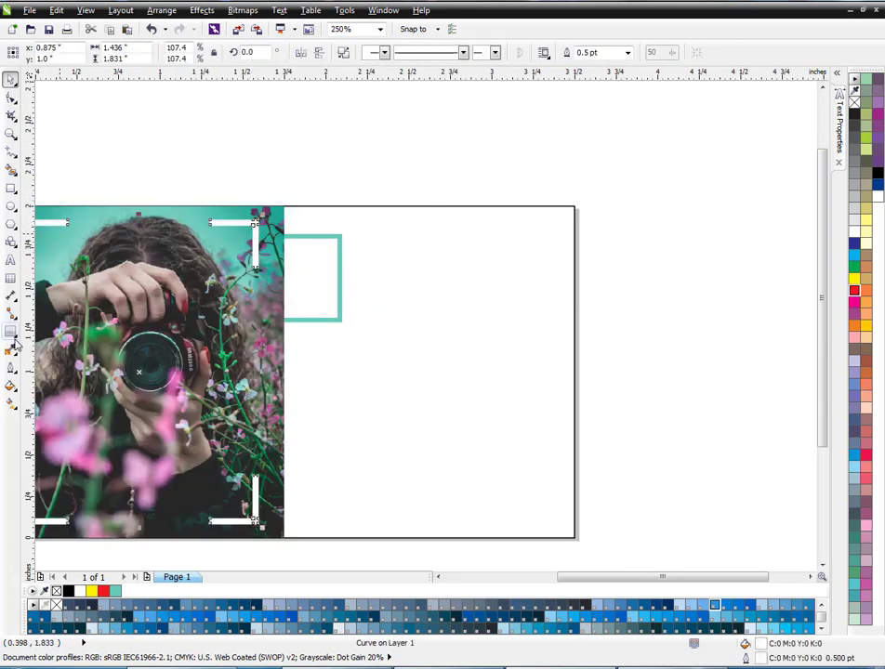
click(13, 342)
click(57, 421)
click(63, 53)
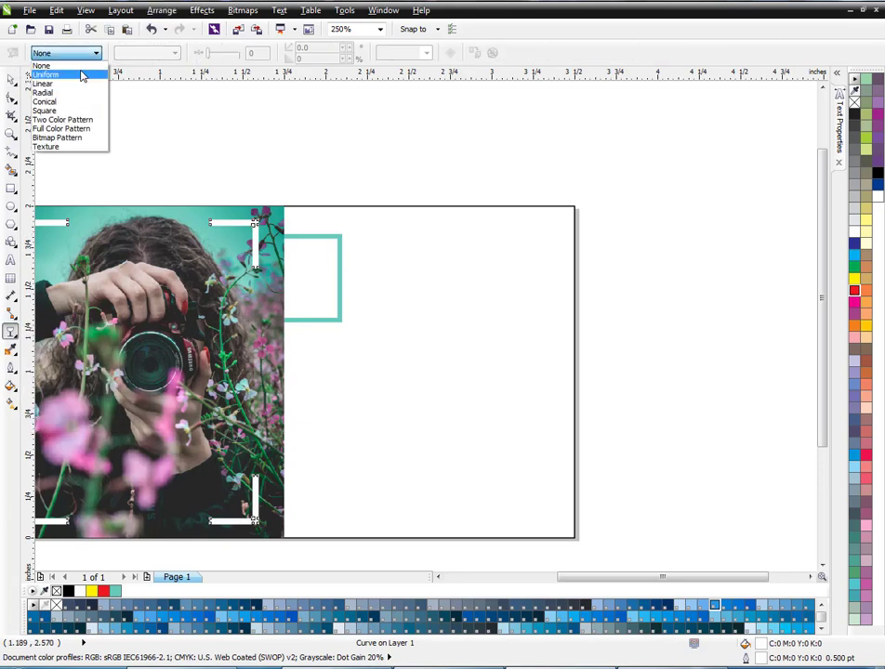
click(82, 76)
drag(223, 54, 214, 54)
click(254, 91)
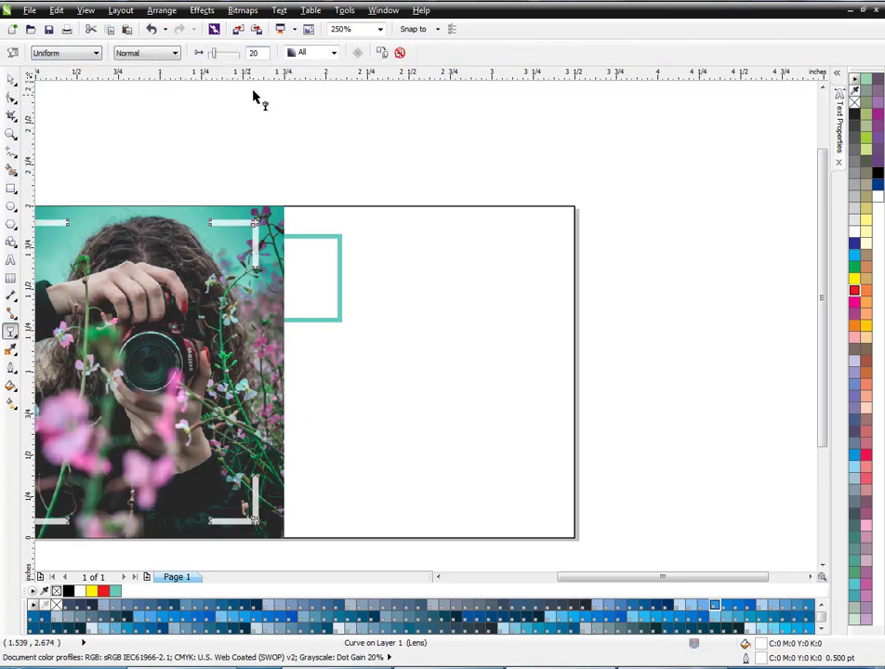
scroll(346, 171, down, 1)
key(space)
- Add artistic text on the card's blank half reading PHOTOGRAPHER, with the photographer's first name and surname on two further lines
scroll(403, 237, up, 1)
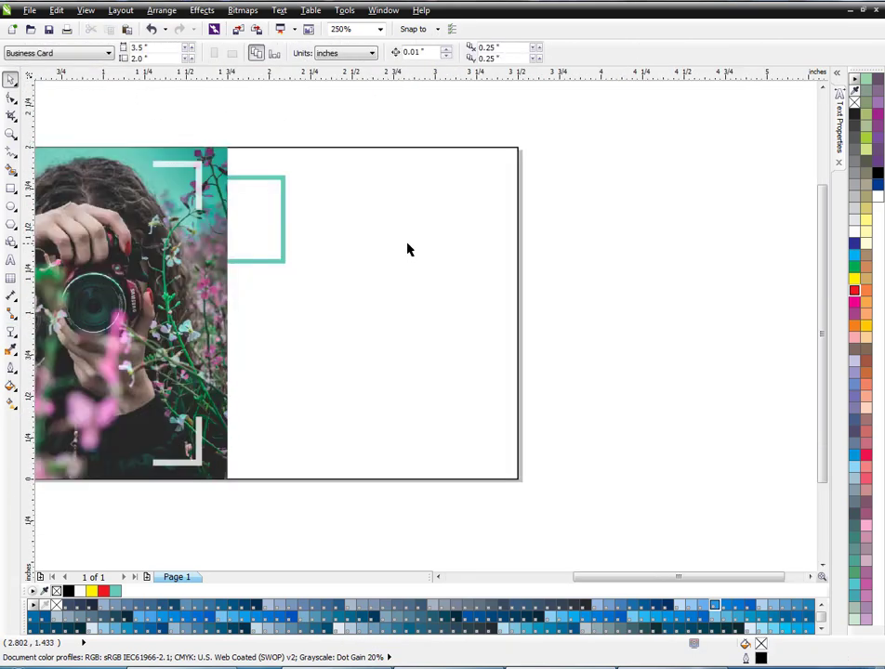
key(F8)
click(377, 314)
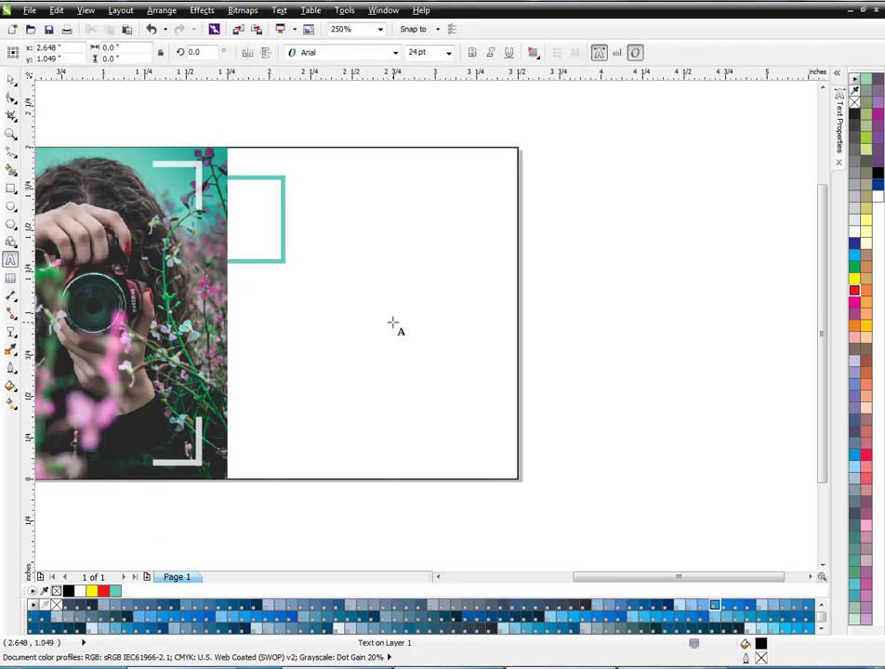
text(PHOTOG)
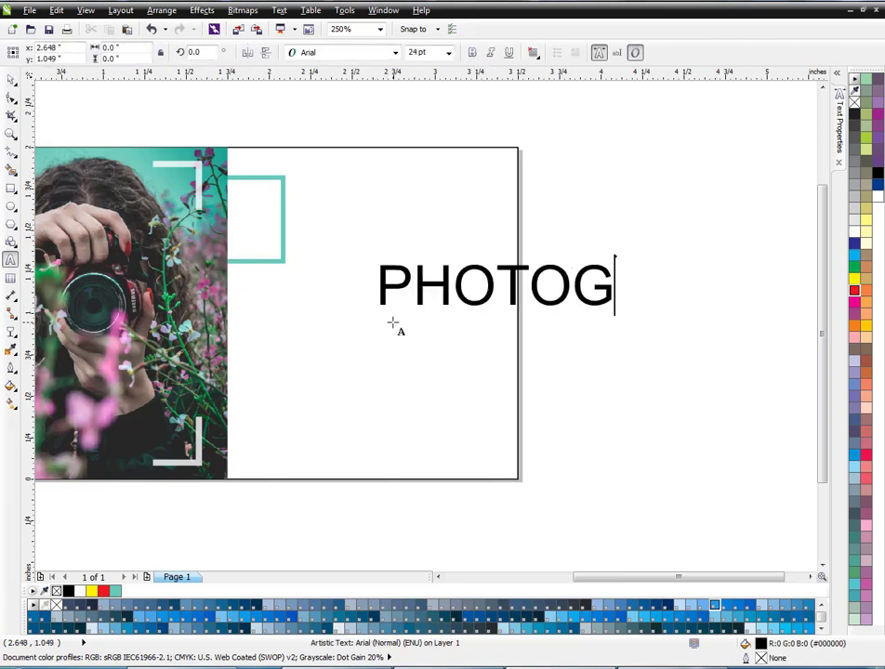
text(RAPHER)
key(Return)
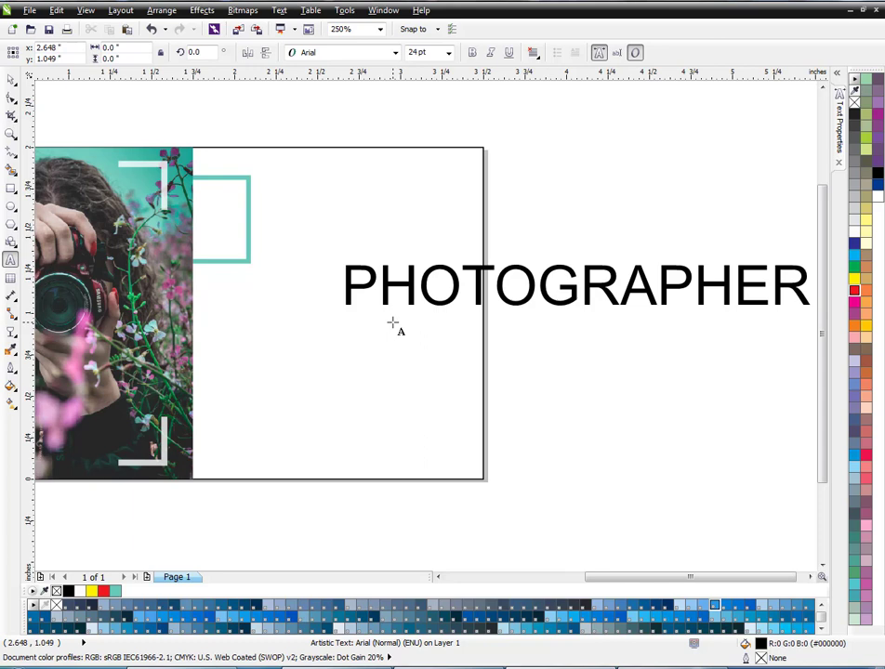
text(MICH)
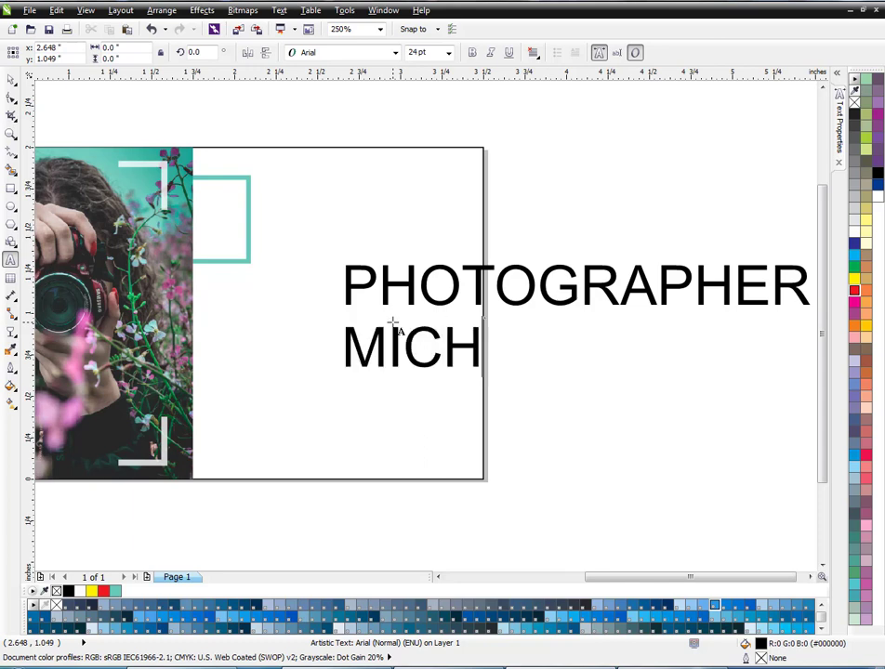
text(EAL)
key(Return)
text(DOE)
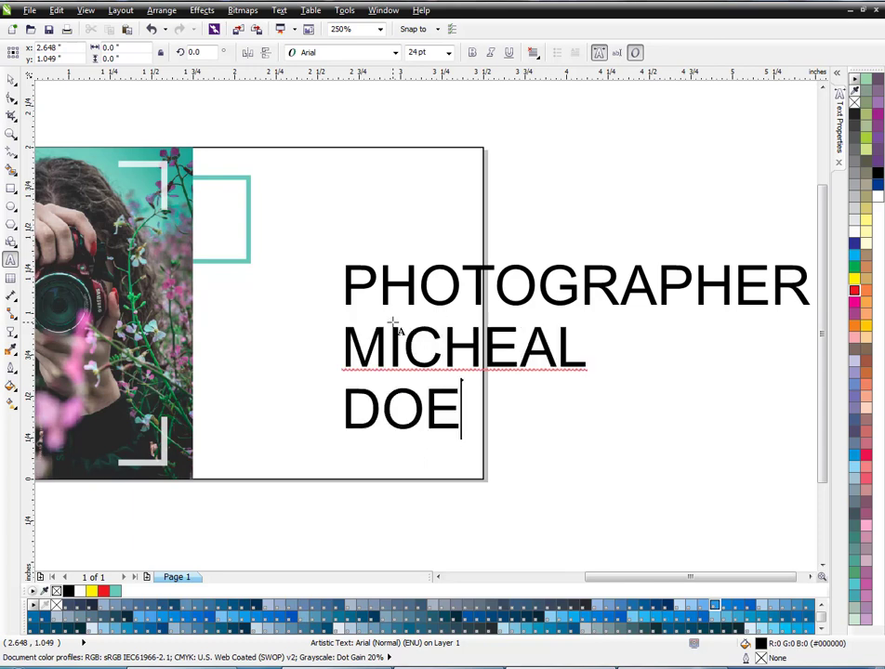
key(Return)
click(10, 80)
- Scale the three-line text down to about 9.2 pt and place it inside the card beside the teal rectangle
scroll(97, 130, down, 1)
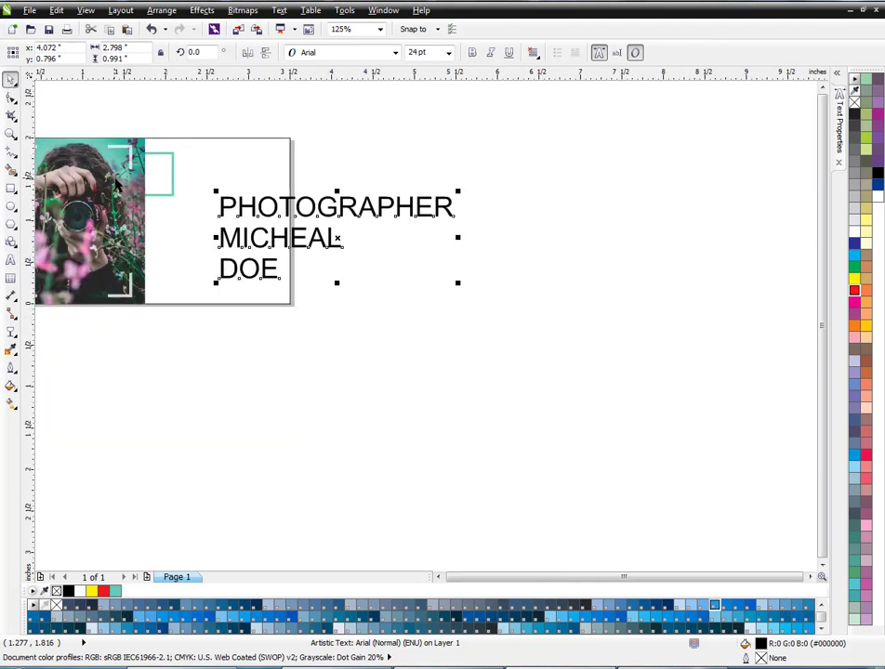
drag(460, 284, 316, 234)
drag(270, 200, 237, 177)
scroll(205, 167, up, 1)
scroll(188, 207, up, 1)
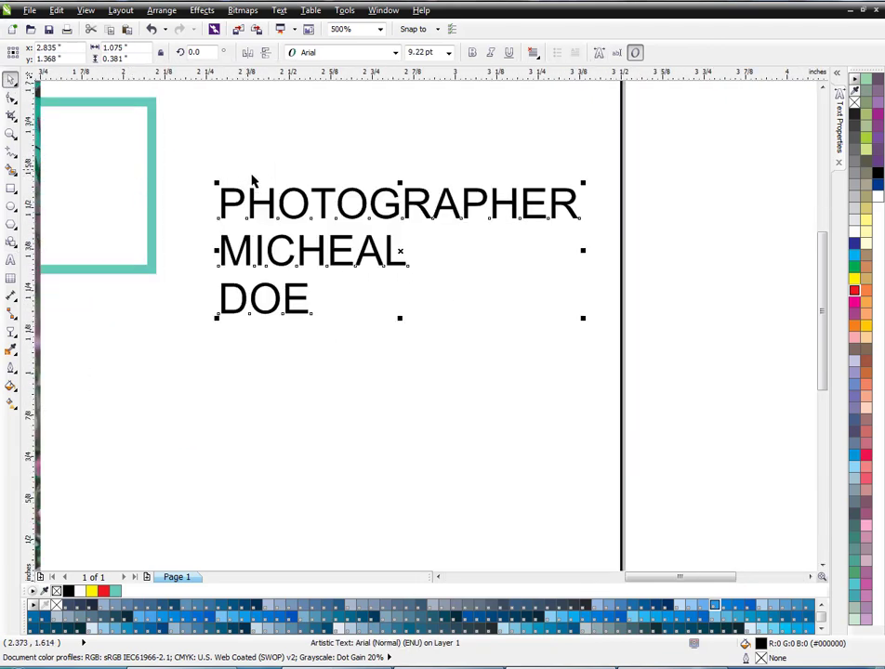
- Set the three-line text's font to Lato Black, after trying Lato Medium
key(ctrl+t)
click(704, 138)
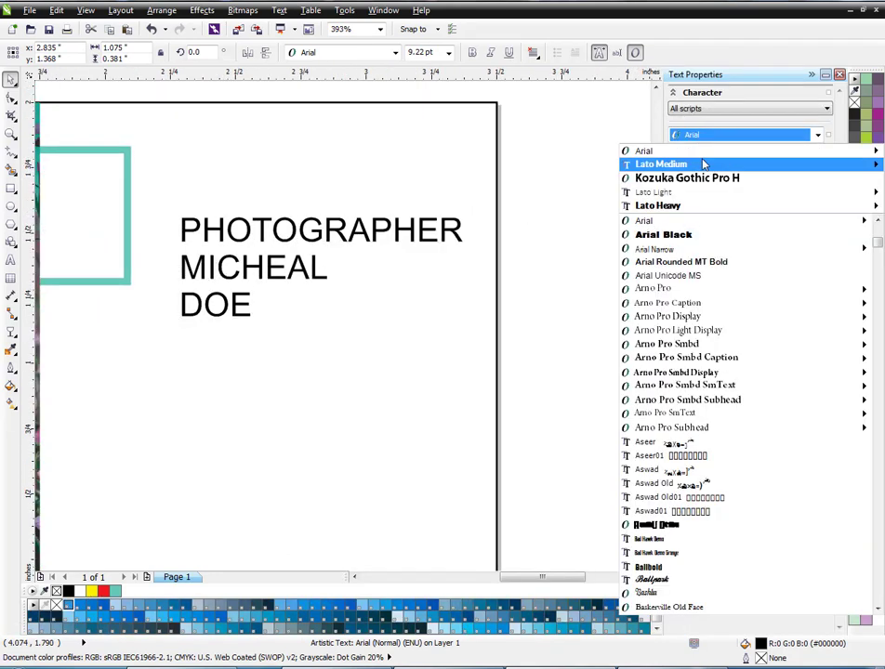
click(651, 162)
click(735, 134)
scroll(704, 279, down, 3)
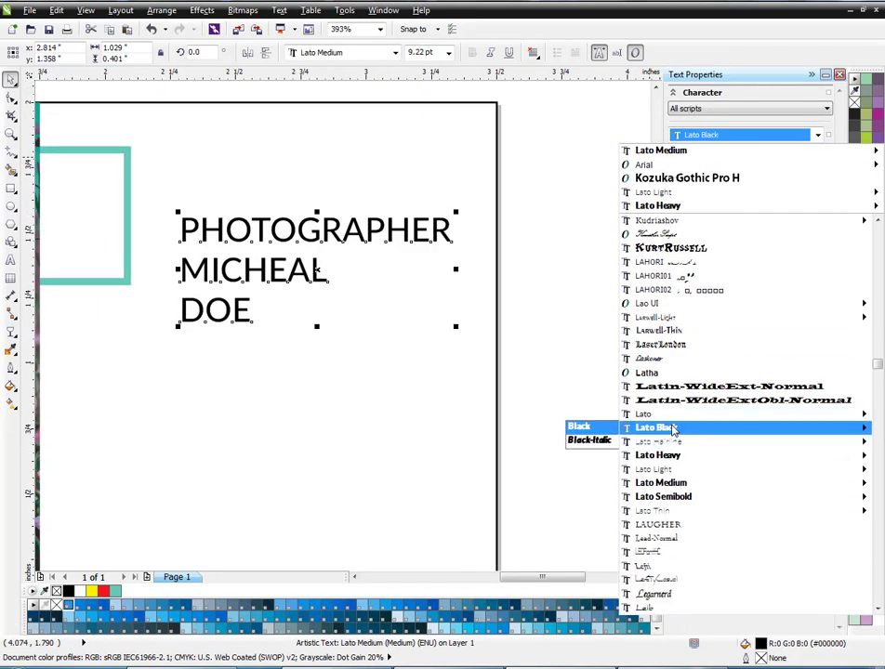
click(580, 424)
click(819, 76)
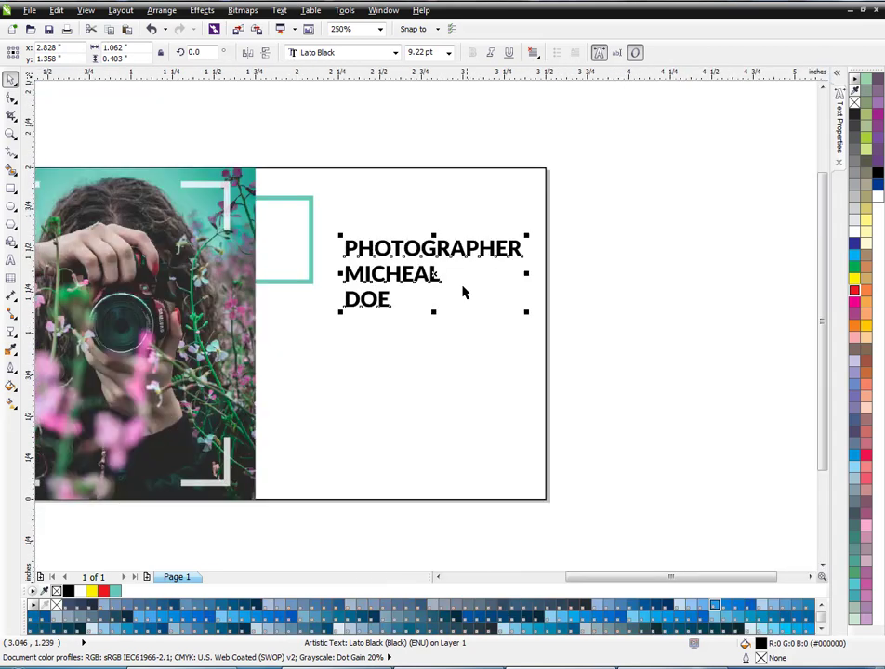
- Break the text apart into separate lines and scale PHOTOGRAPHER down to about 5 pt to match the first name's width
scroll(414, 319, up, 1)
key(ctrl+k)
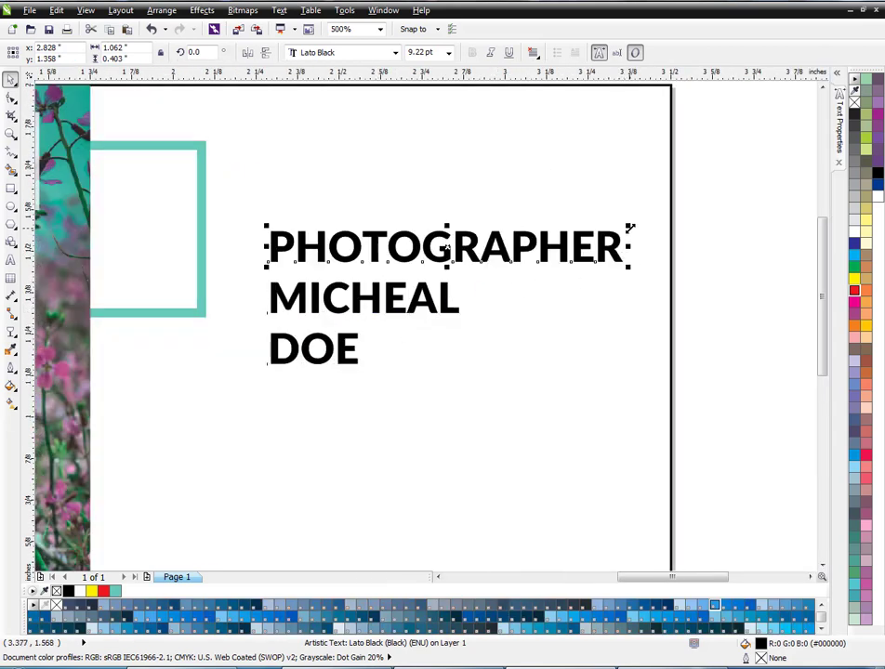
drag(631, 228, 468, 251)
scroll(317, 257, up, 1)
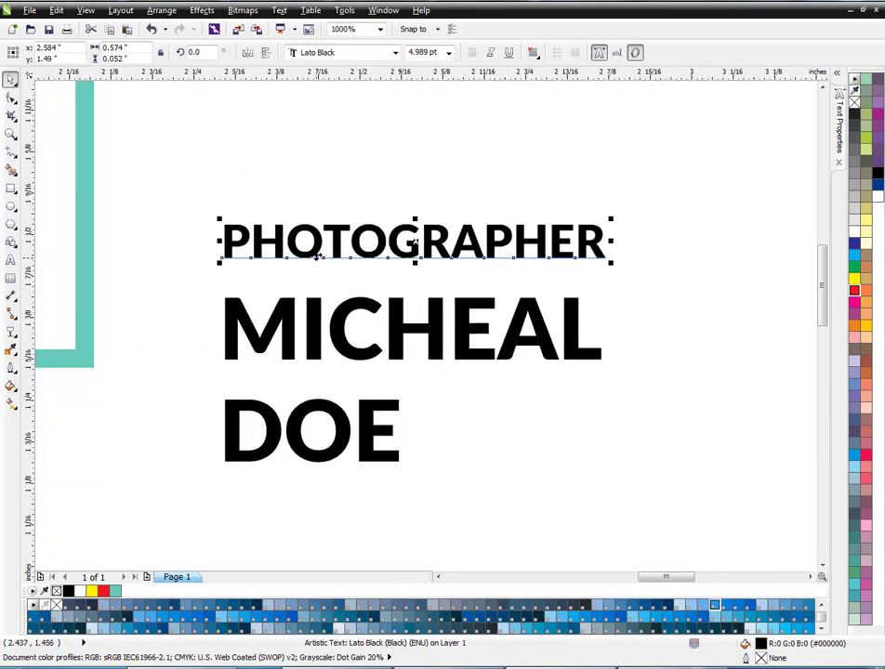
- Tighten the line spacing by moving the PHOTOGRAPHER line and the surname line closer to the first name
scroll(474, 363, down, 1)
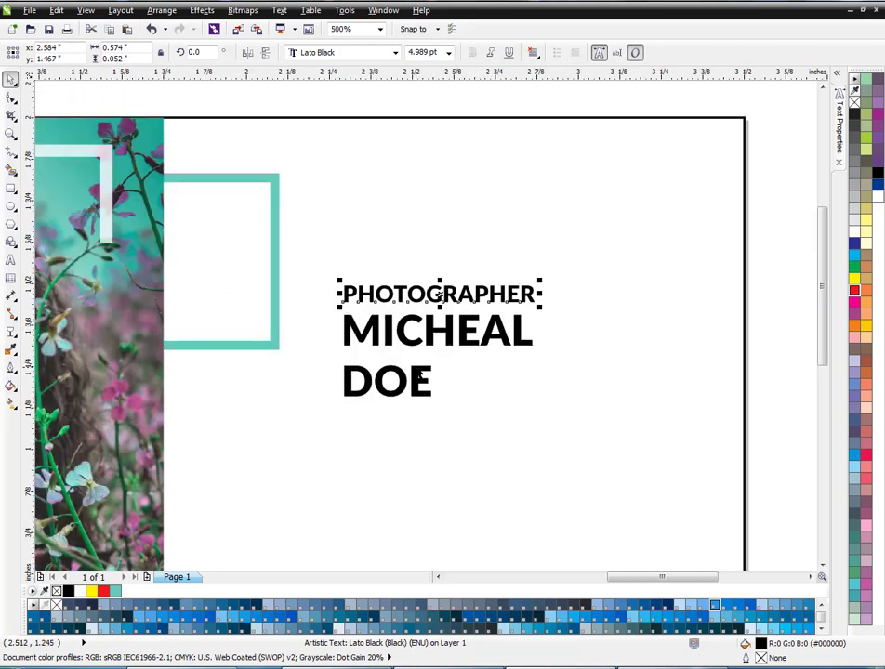
drag(420, 370, 421, 363)
scroll(421, 362, down, 1)
- Scale the three text lines up together to about 0.98 inches wide and position them next to the teal rectangle
drag(668, 293, 278, 449)
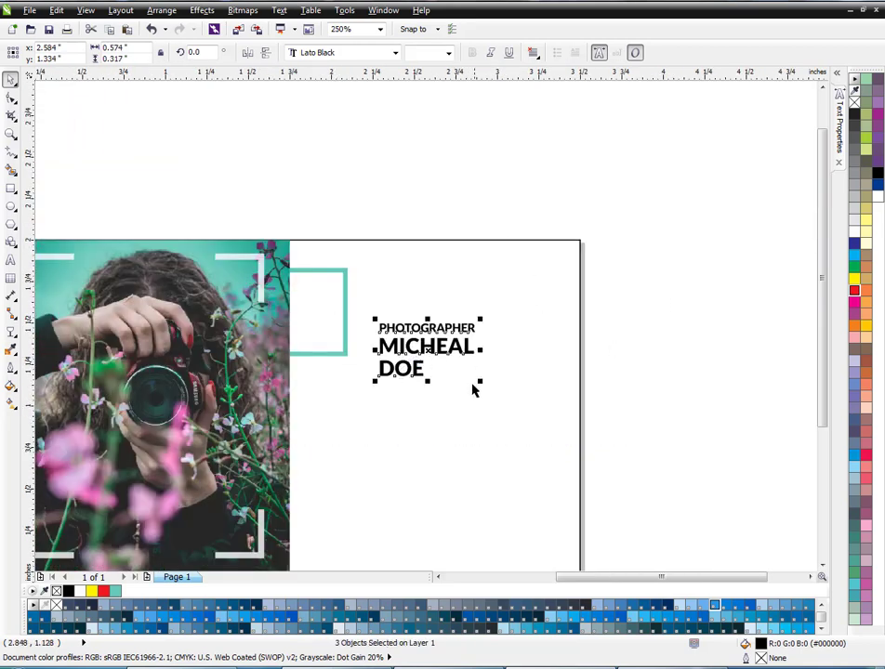
drag(480, 382, 466, 322)
key(Down)
- Nudge the three text lines and the teal rectangle down slightly together
scroll(537, 362, down, 1)
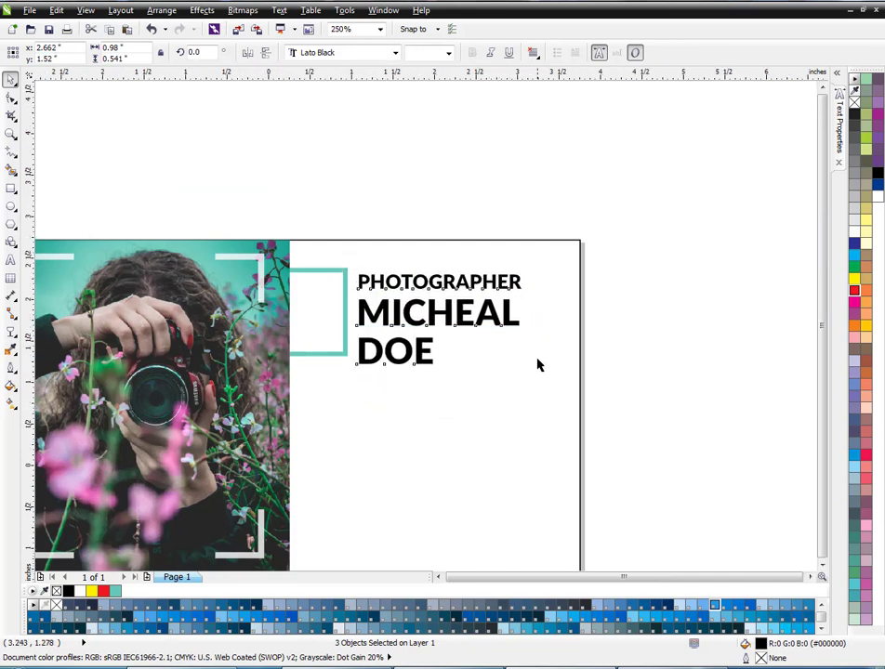
scroll(514, 358, up, 1)
drag(668, 262, 245, 385)
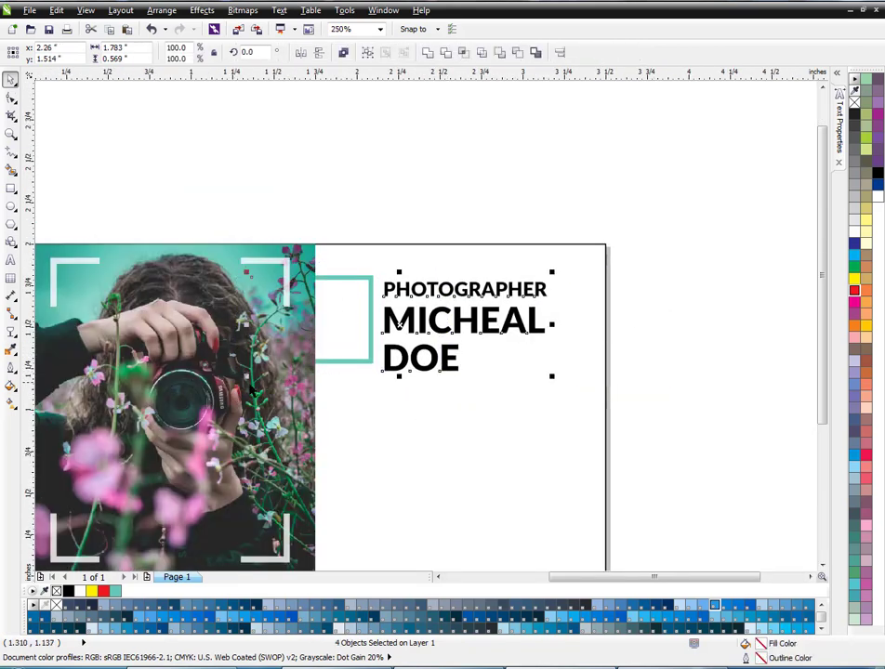
- Nudge the PHOTOGRAPHER line down slightly towards the first name
drag(671, 269, 374, 385)
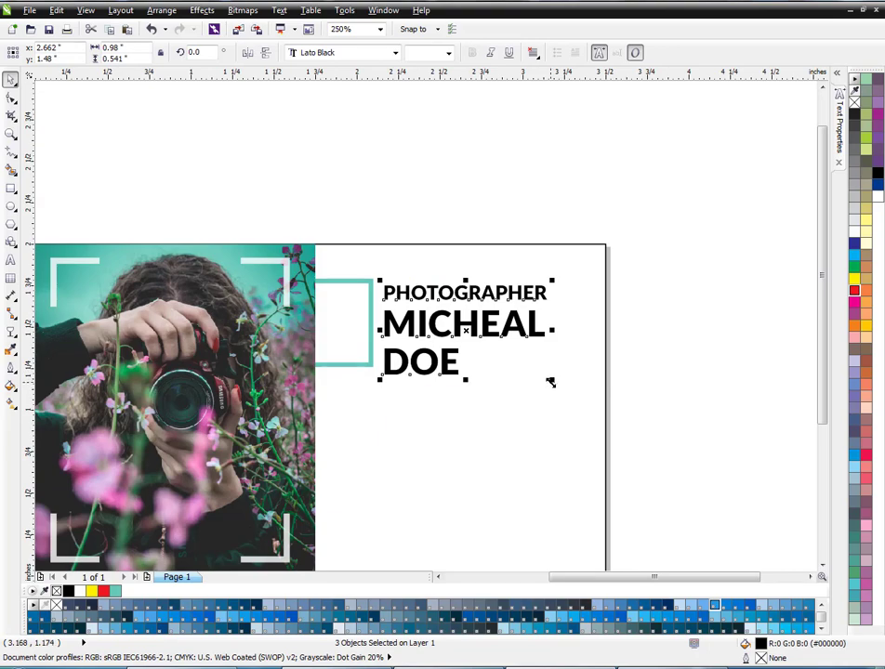
click(532, 381)
scroll(460, 359, up, 1)
click(446, 351)
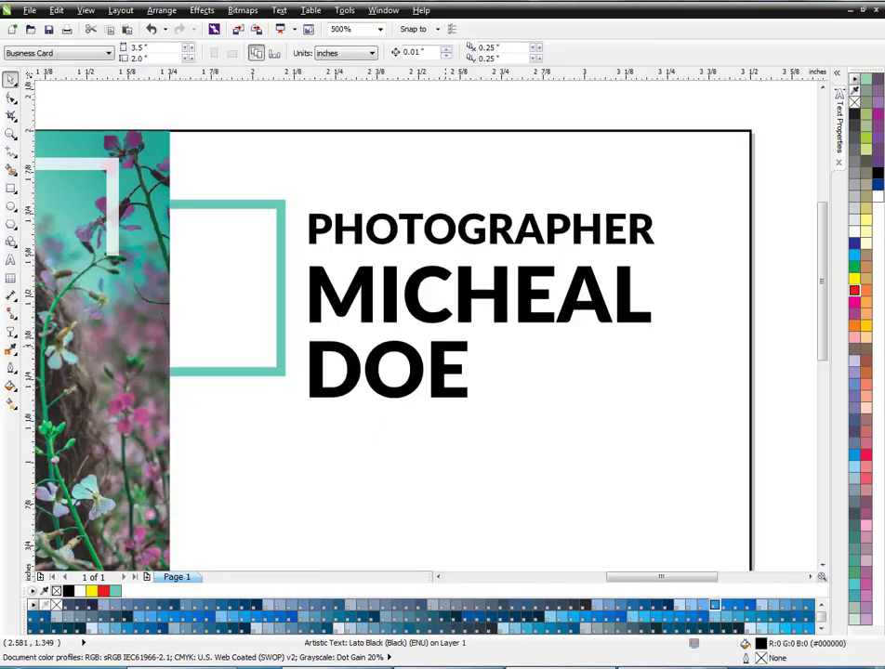
click(502, 233)
key(Down)
scroll(474, 293, down, 1)
scroll(474, 291, up, 1)
- Fill the first-name line with the sampled teal, leaving the other two lines black
click(470, 300)
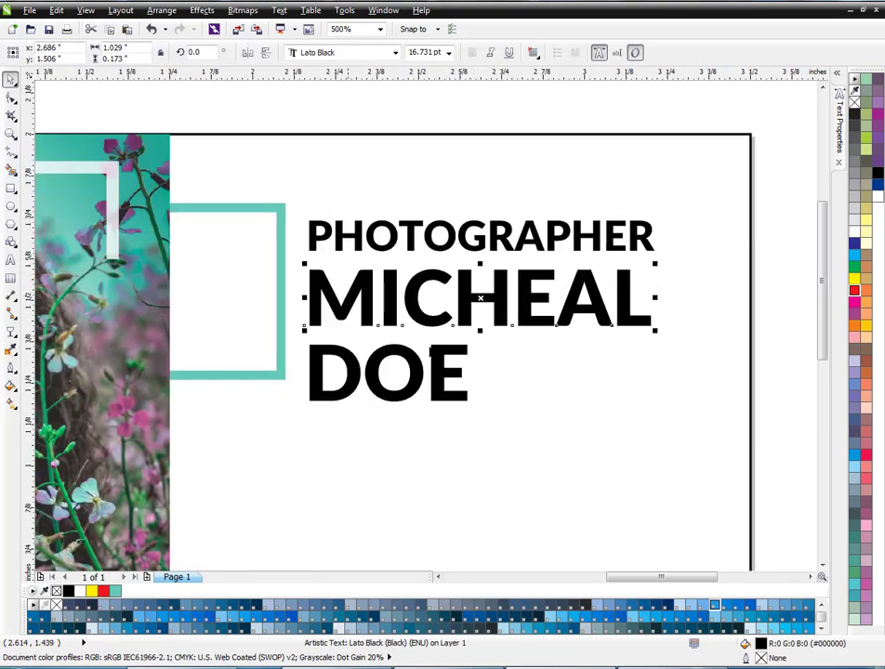
click(116, 591)
scroll(312, 321, down, 1)
scroll(312, 320, up, 1)
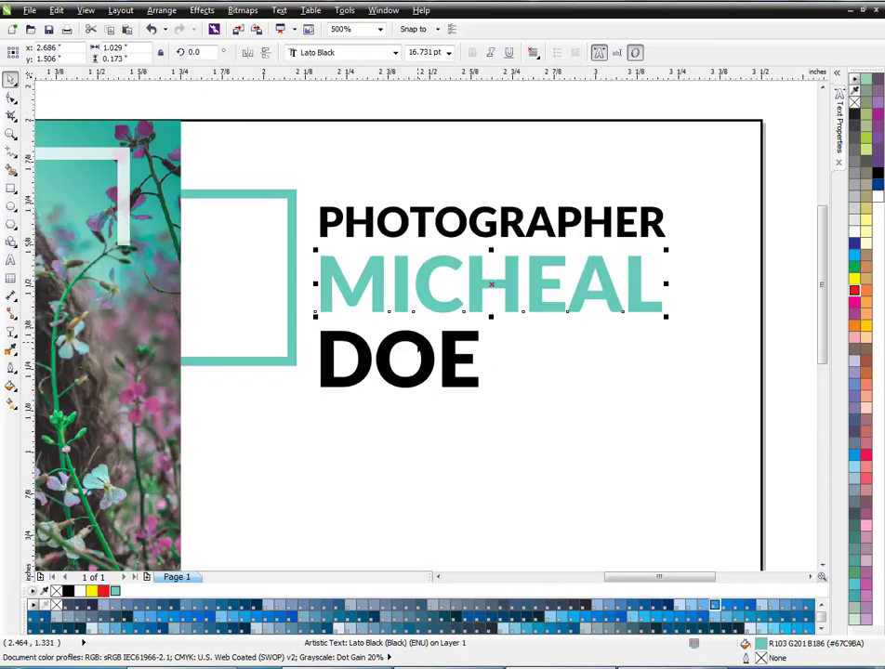
scroll(434, 334, down, 1)
click(437, 346)
drag(604, 223, 368, 374)
scroll(495, 262, up, 1)
click(622, 275)
scroll(458, 282, down, 2)
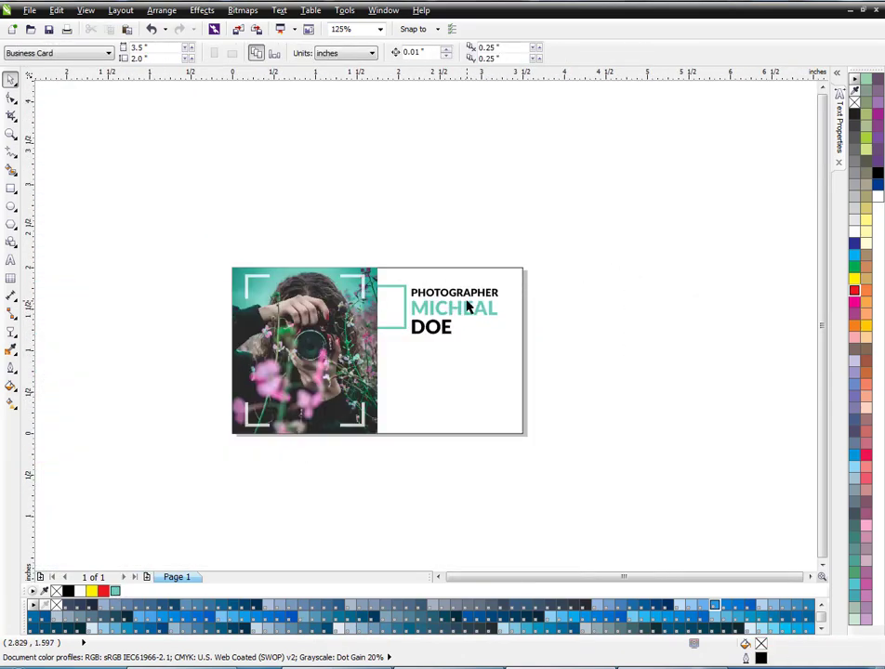
- Enlarge the teal rectangle downward so its lower edge lines up with the base of the surname line
scroll(426, 373, up, 1)
scroll(369, 287, up, 1)
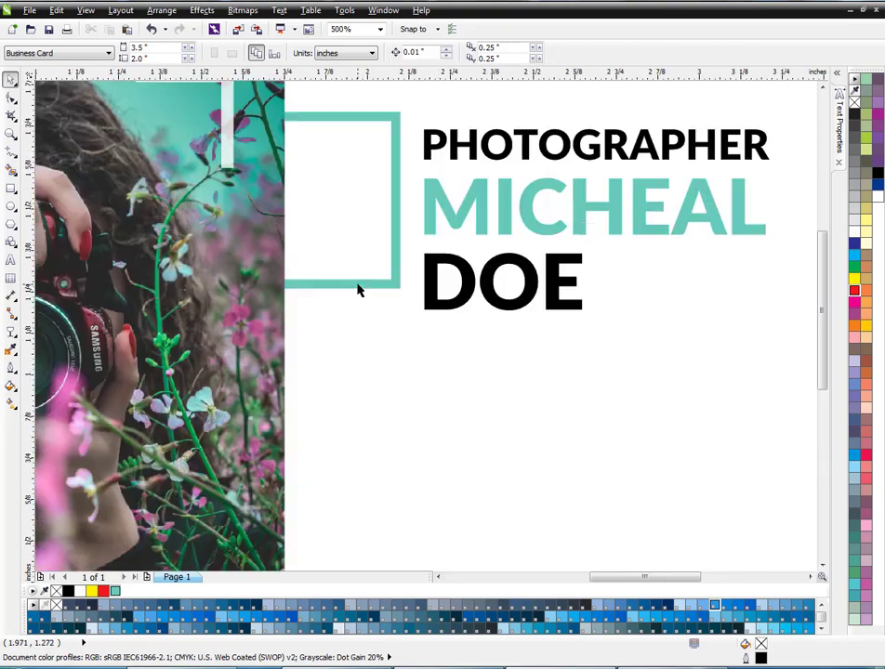
click(358, 286)
drag(400, 287, 405, 311)
scroll(361, 297, down, 1)
scroll(618, 306, down, 2)
click(618, 306)
scroll(599, 270, up, 1)
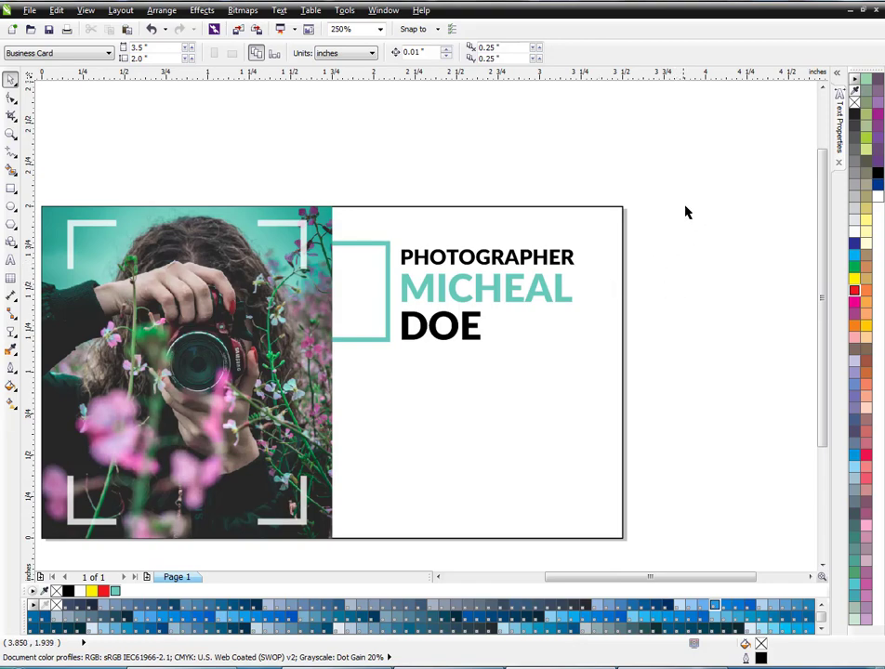
- Nudge the three text lines about 0.03 inches to the right, away from the teal rectangle
drag(684, 205, 368, 369)
key(Right)
key(Right)
key(Right)
click(654, 380)
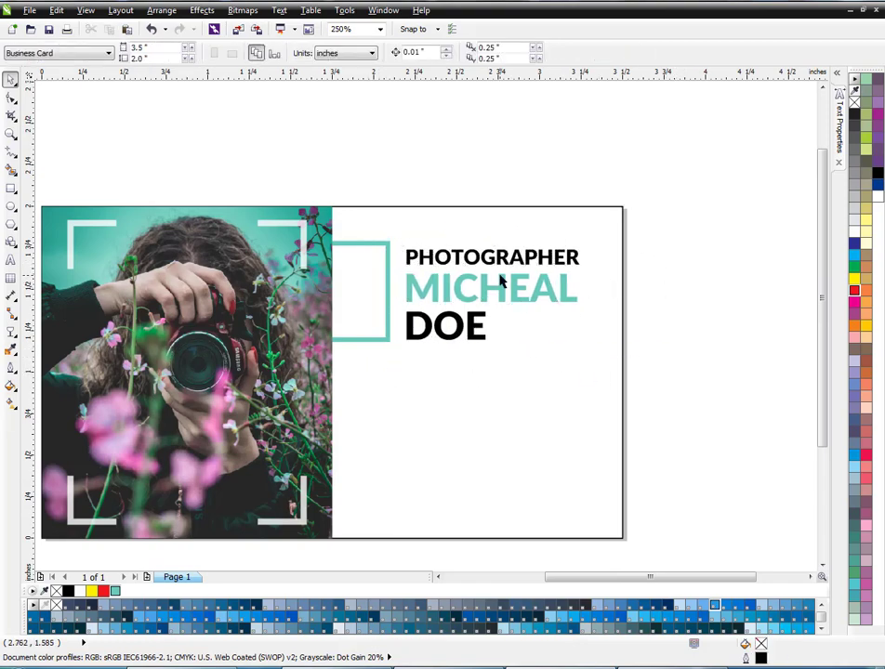
scroll(500, 282, up, 1)
scroll(498, 286, down, 1)
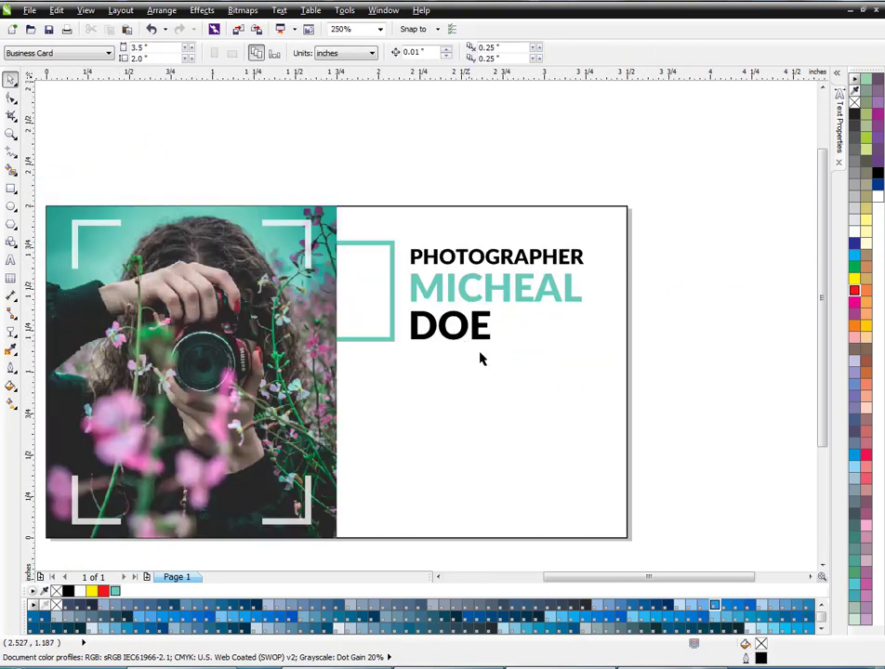
- Start an artistic text block in 8 pt Arial below the surname line and enter the phone number
key(F8)
click(427, 346)
click(349, 54)
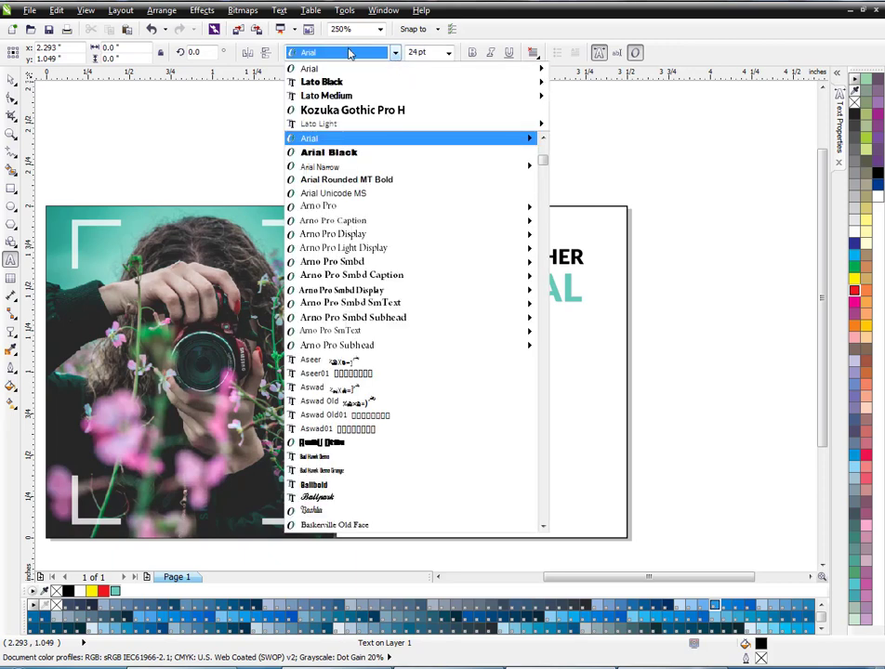
click(349, 54)
click(448, 52)
click(414, 91)
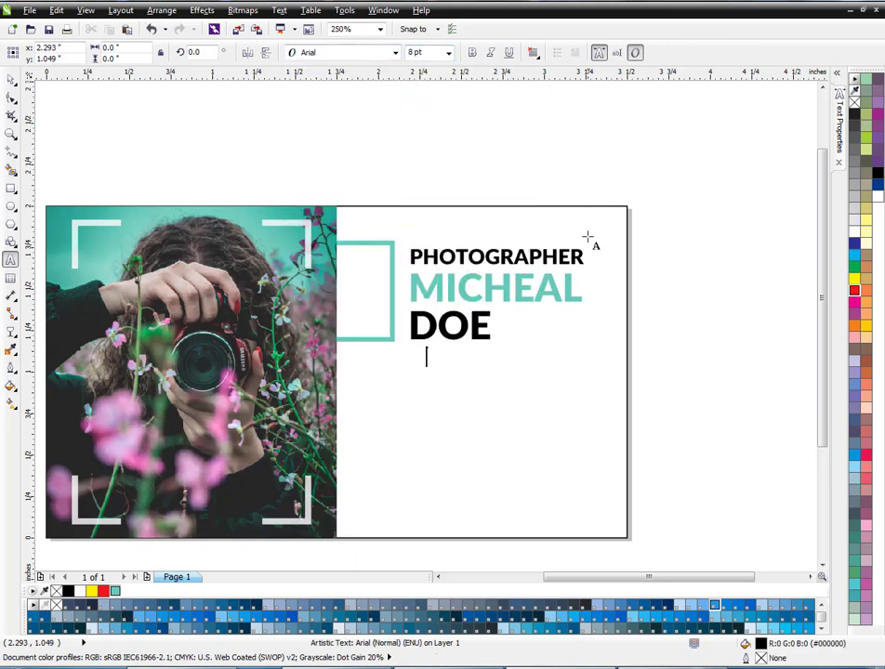
text(+92)
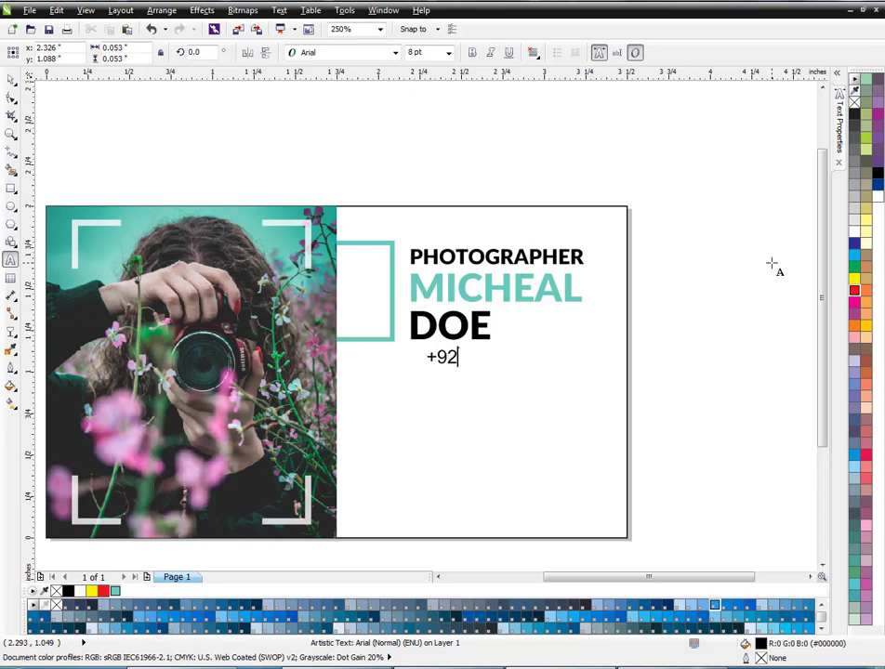
key(Escape)
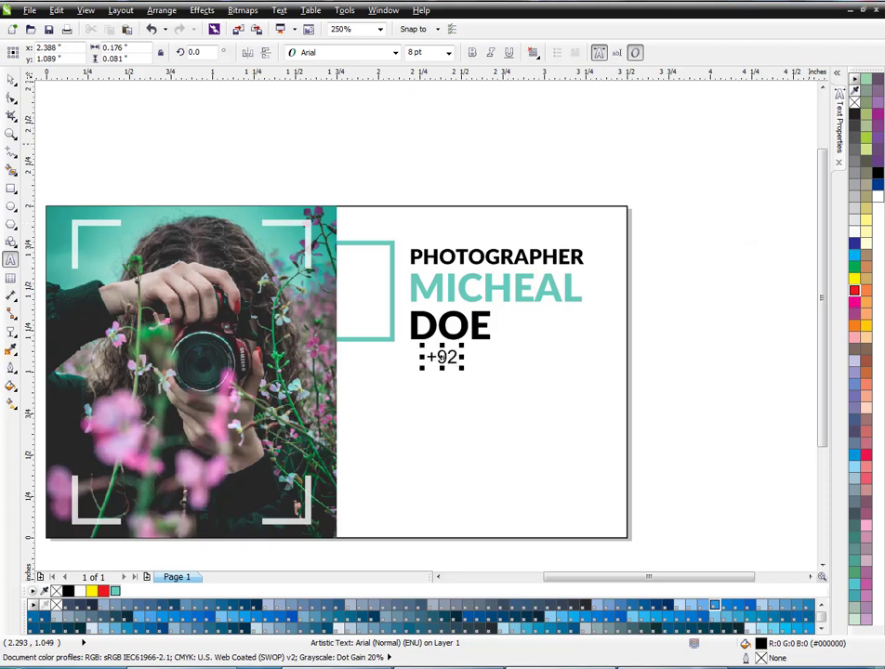
text(123 456 789)
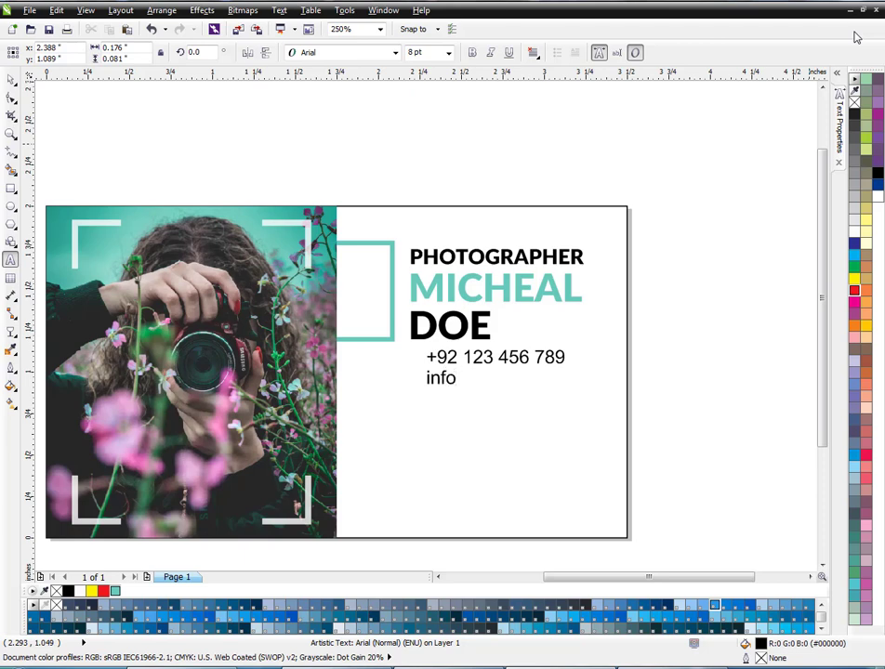
text(gmail)
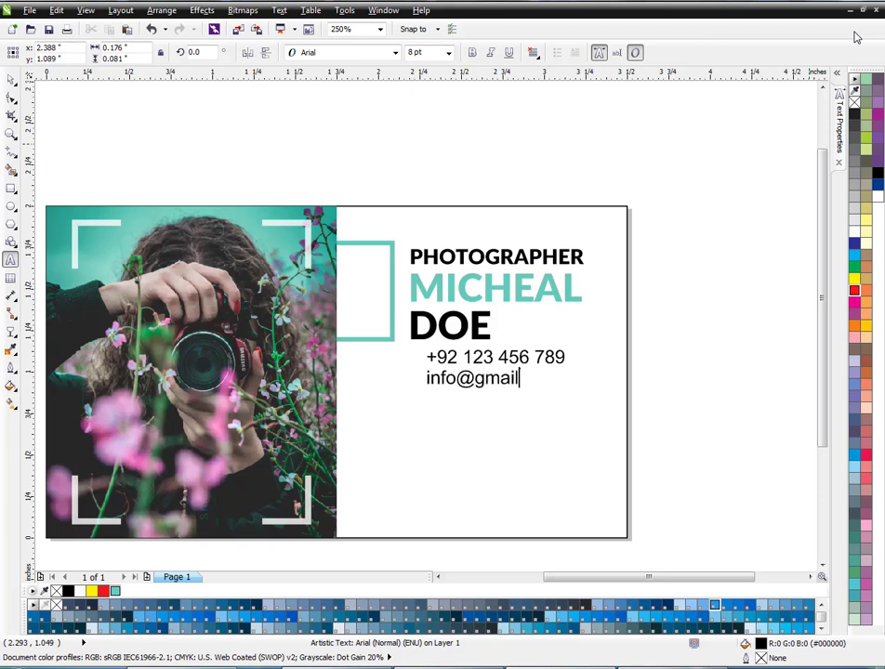
text(.com)
key(Return)
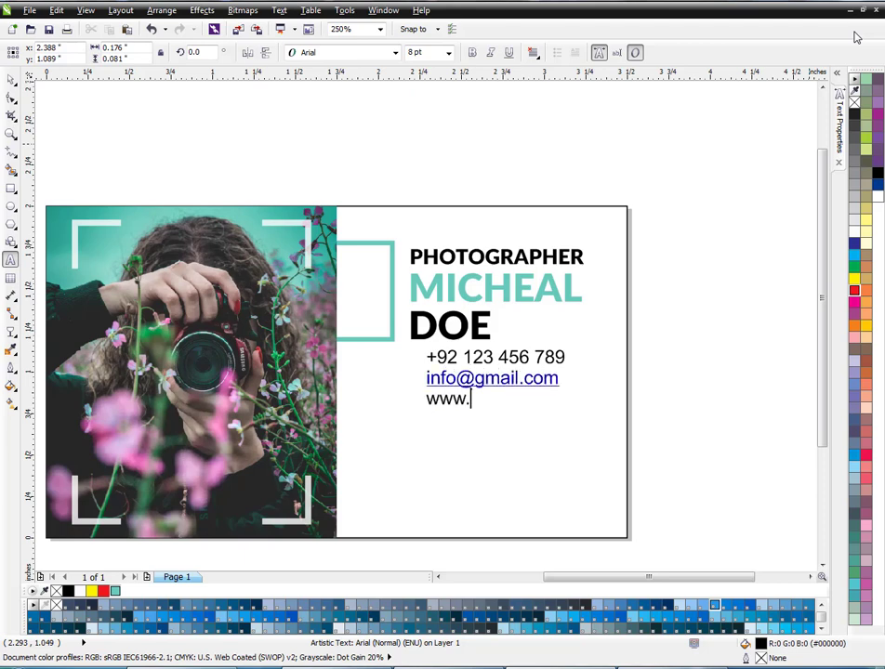
text(www.yourwe)
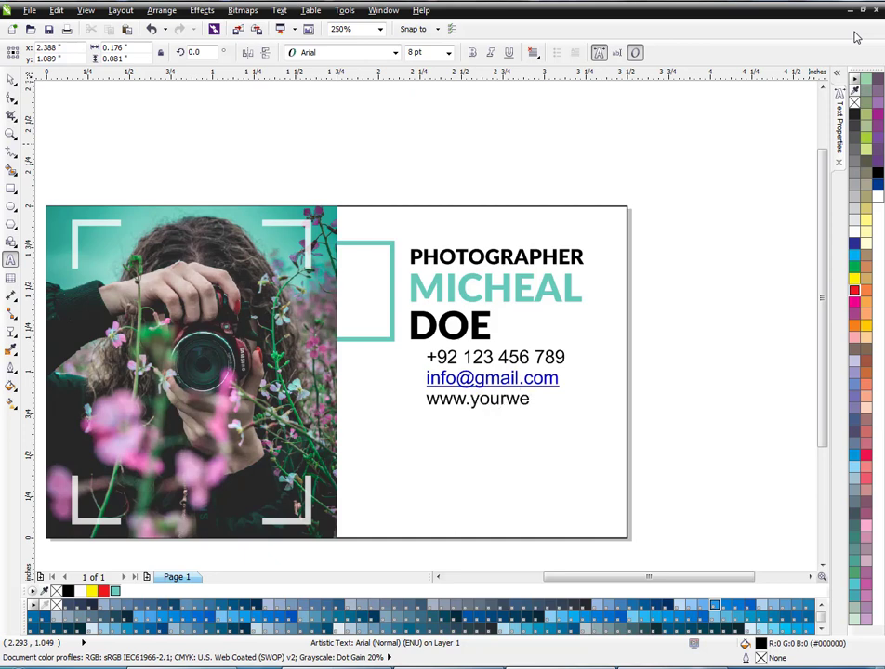
text(b.com)
key(Return)
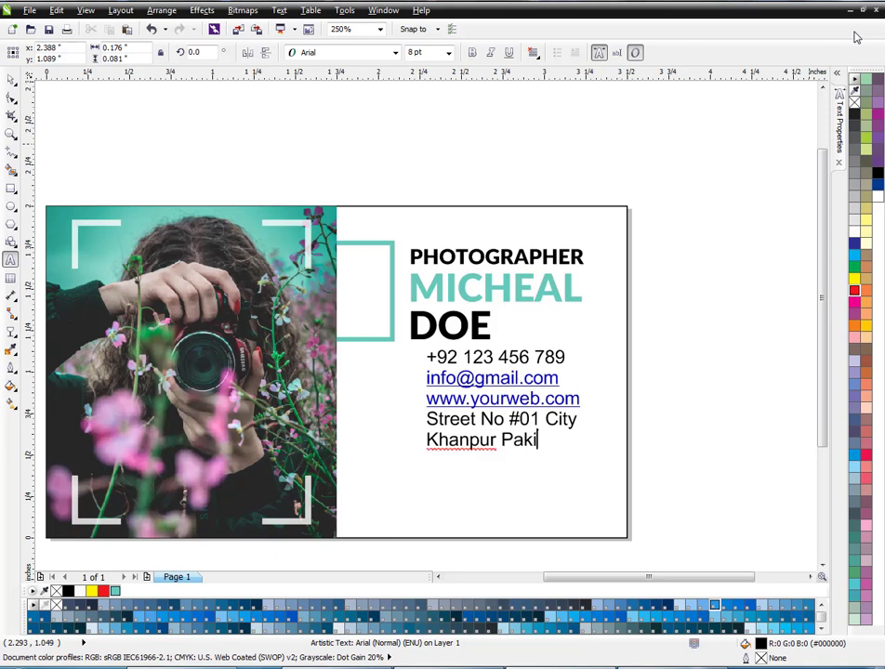
key(ctrl+space)
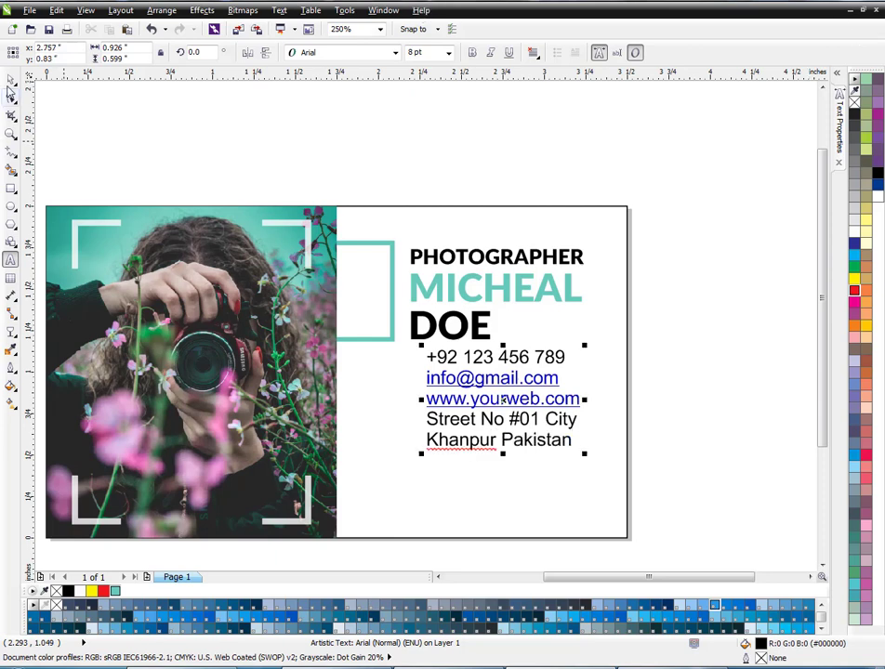
- Fill the contact text block with black and scale it to about 6.7 pt, leaving a gap below the surname
click(877, 173)
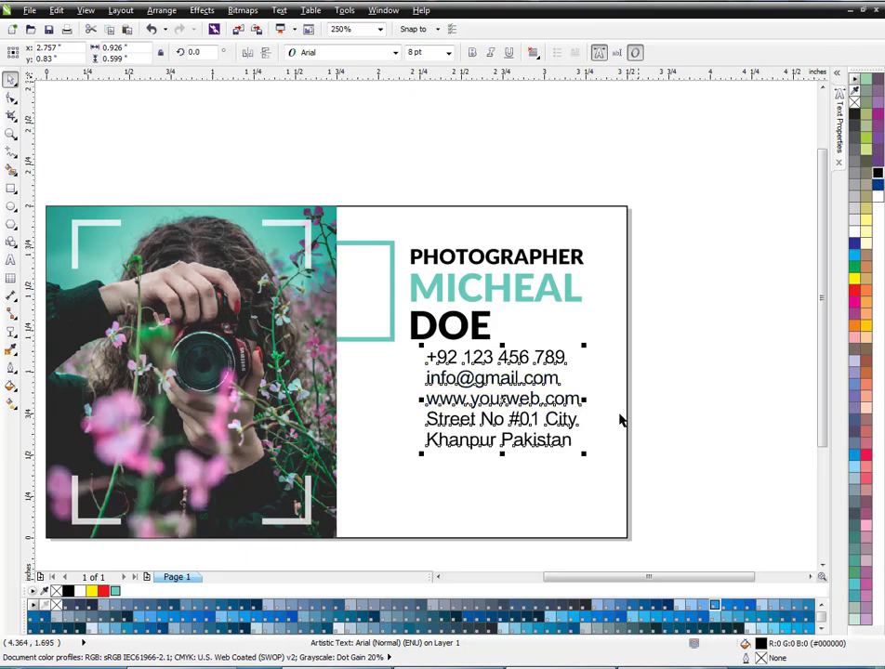
drag(585, 455, 559, 440)
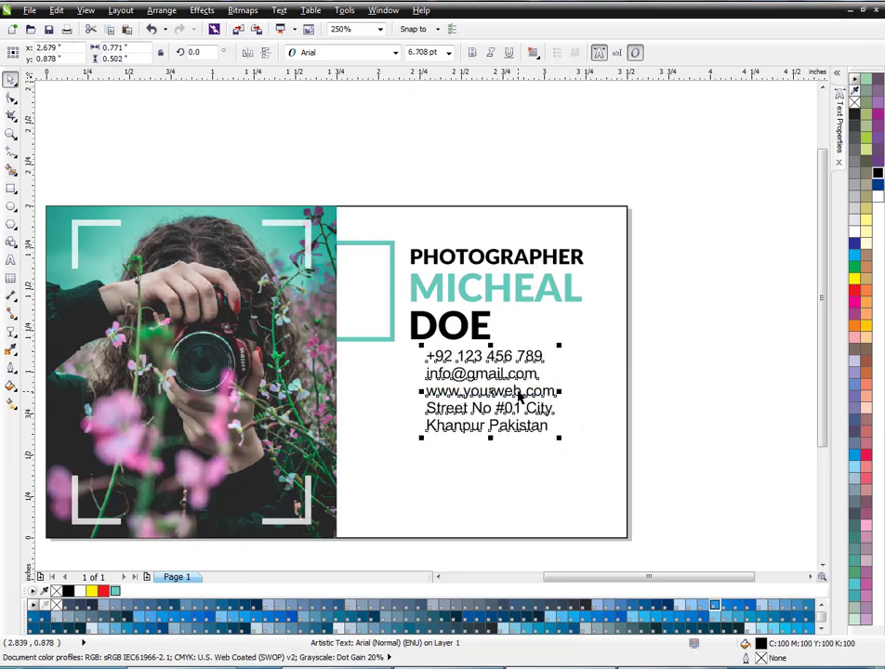
click(520, 414)
click(515, 415)
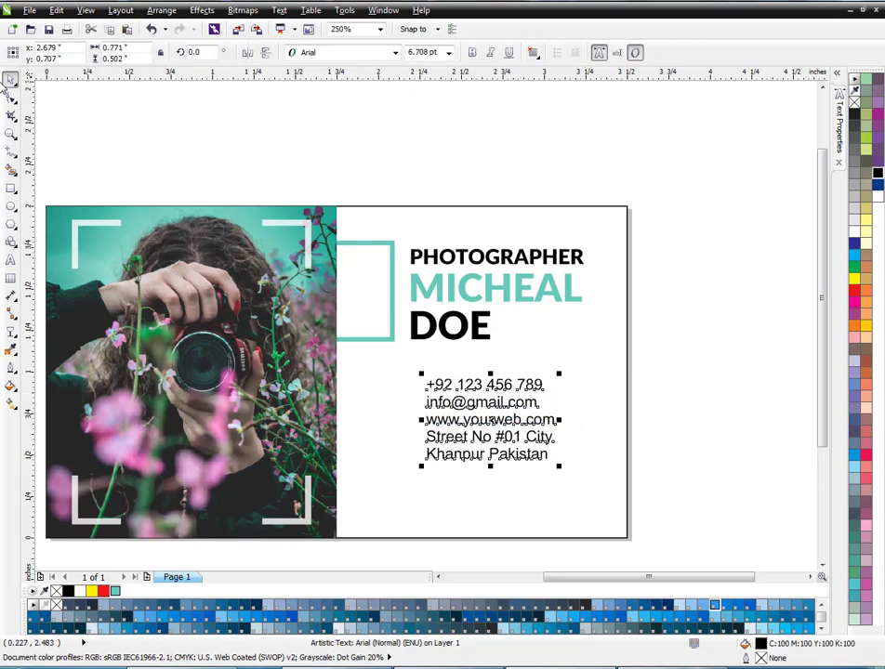
- Widen the contact block's line spacing until it is about 0.78 inches tall, and break it apart into separate lines
key(F10)
drag(419, 471, 426, 517)
key(space)
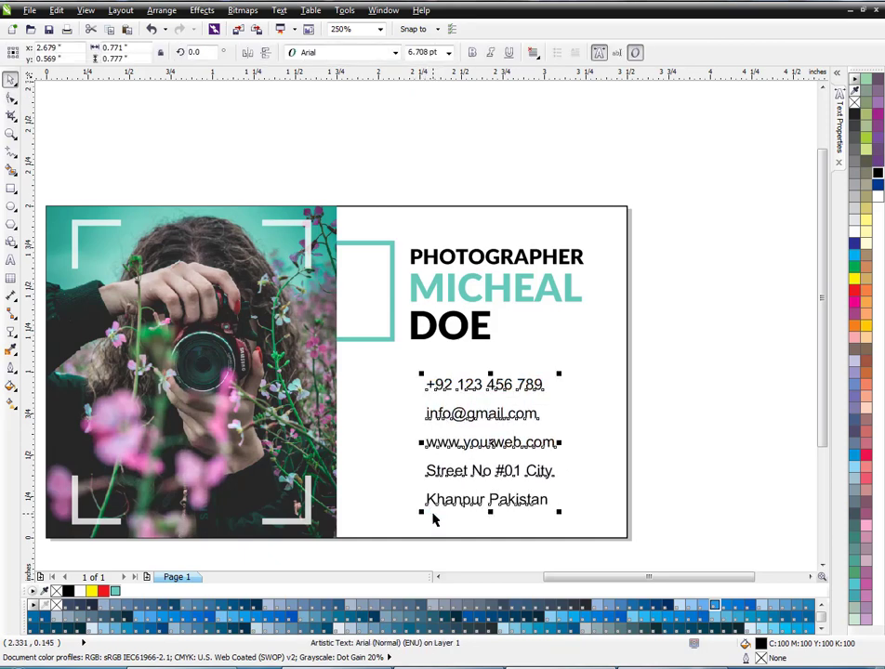
click(460, 545)
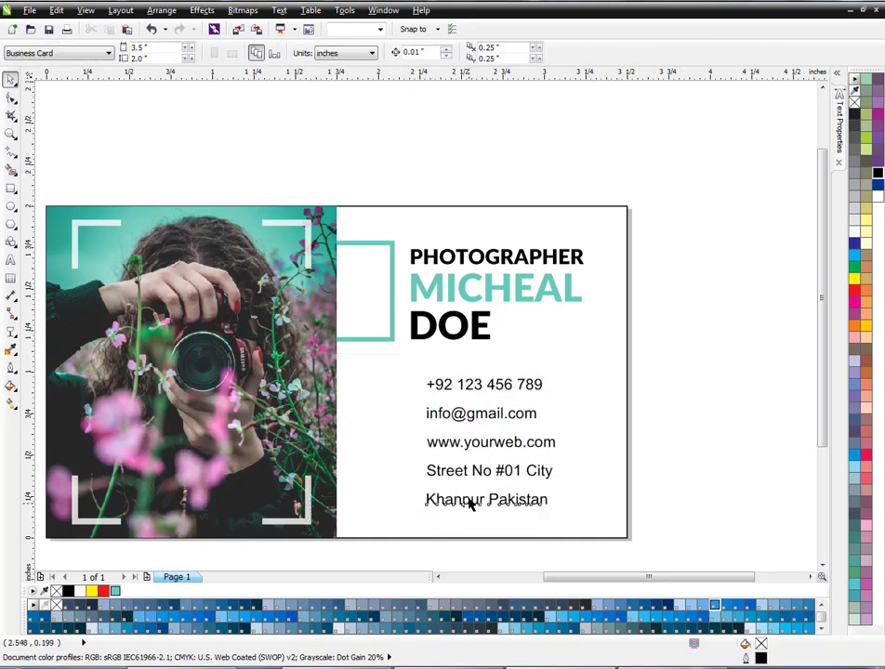
- Move the last address line up closer to the street line and group the two address lines
drag(469, 499, 467, 491)
drag(641, 453, 361, 516)
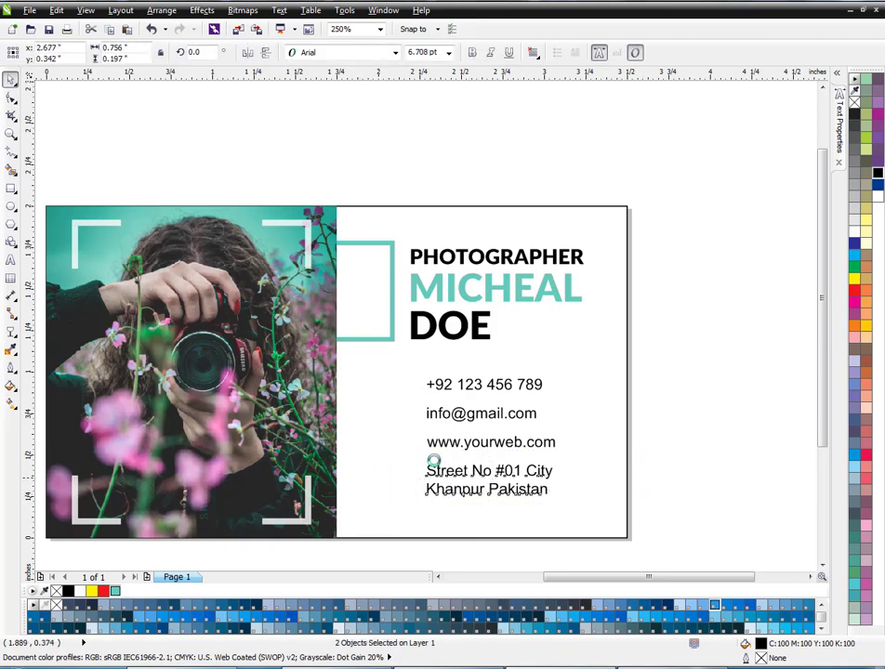
key(ctrl+g)
- Nudge all the contact lines about 0.08 inches to the right and slightly down
drag(643, 332, 369, 528)
key(Right)
key(Right)
key(Right)
key(Right)
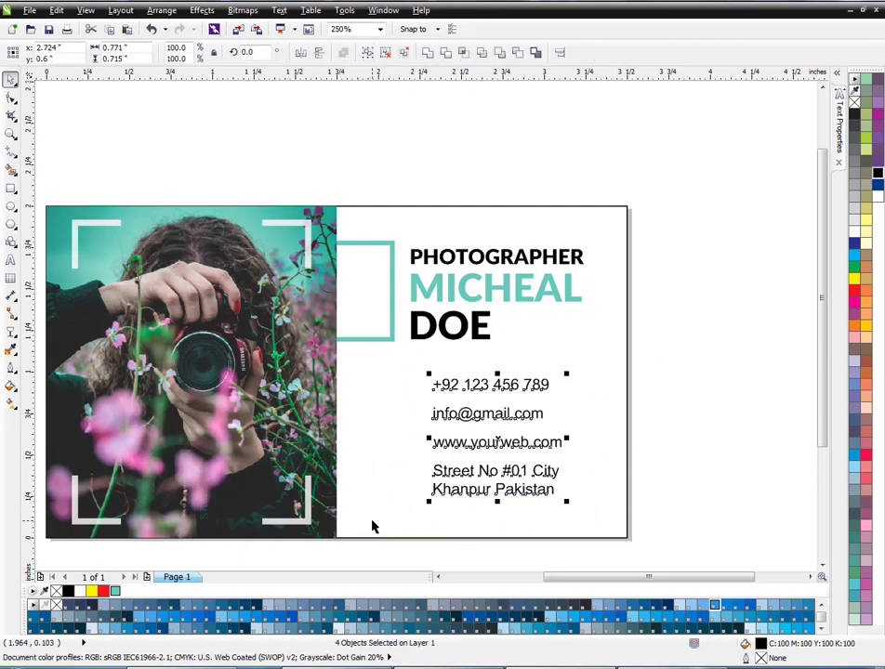
key(Right)
key(Right)
key(Right)
key(Right)
click(667, 452)
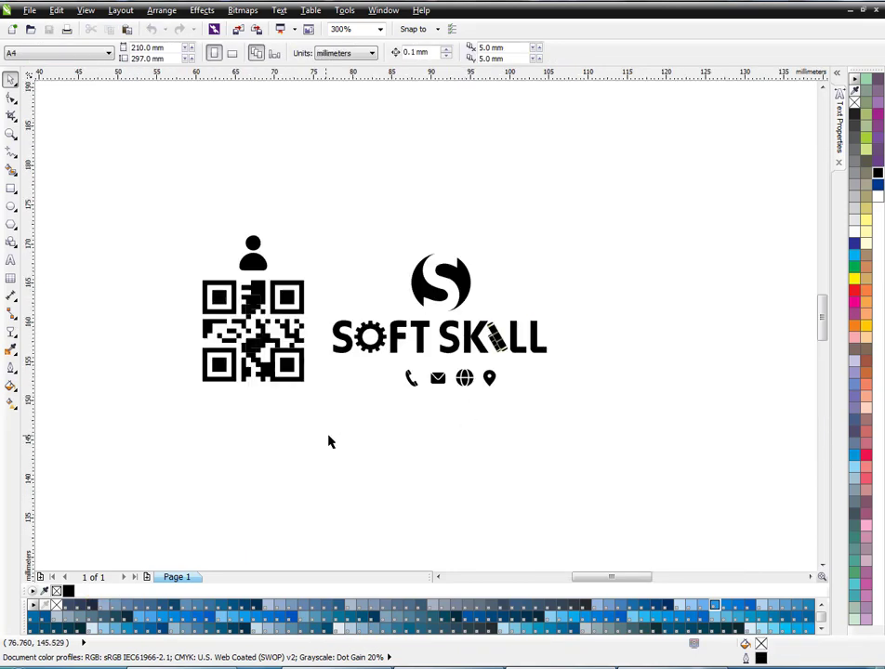
- Bring the phone, envelope, globe and location pin icons from the other document and place them small near the card's lower edge
drag(328, 440, 514, 365)
key(ctrl+Tab)
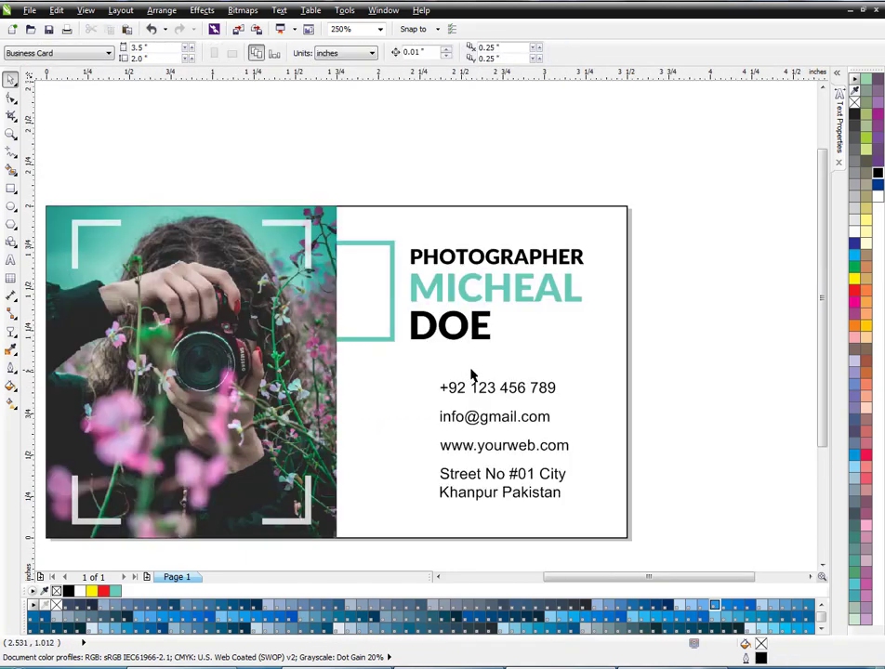
key(ctrl+v)
drag(265, 342, 413, 516)
click(372, 545)
scroll(386, 523, up, 1)
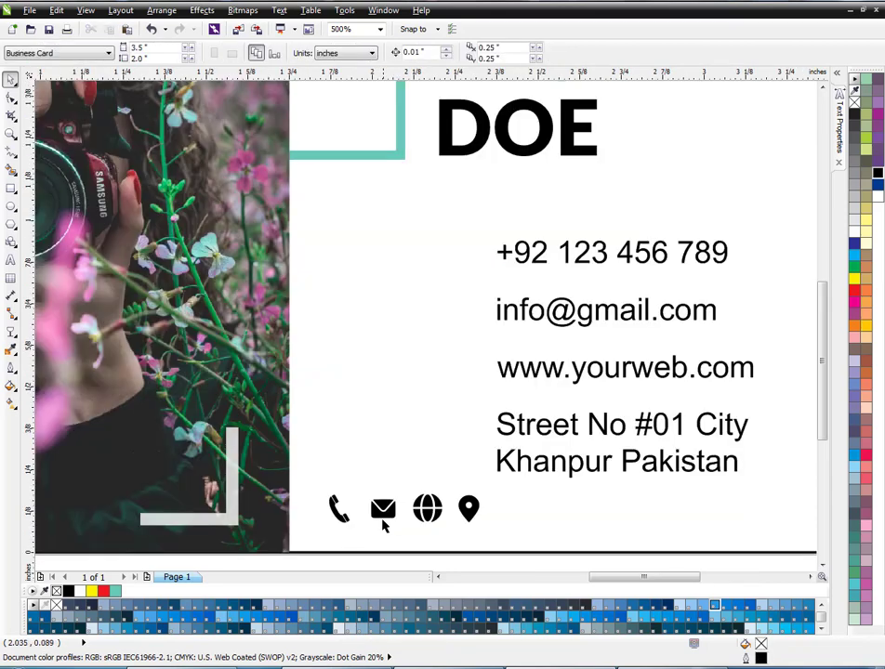
- Place the phone, envelope, globe and pin icons in front of the phone, e-mail, website and address lines
drag(335, 501, 444, 255)
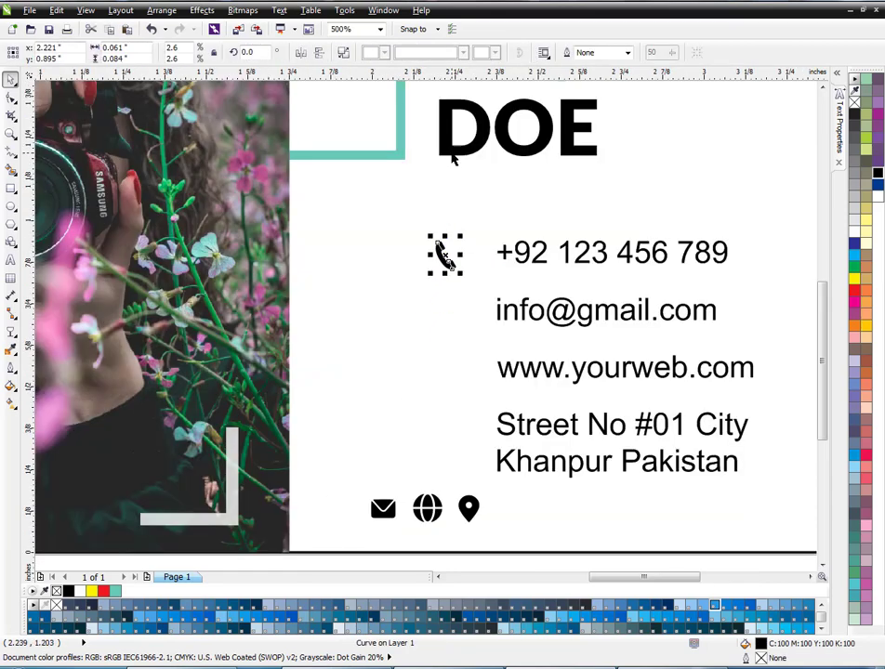
click(452, 153)
click(376, 243)
drag(383, 509, 451, 314)
drag(423, 498, 444, 361)
drag(448, 449, 453, 448)
- Align the four icons in one column under the surname and level each with its contact line
scroll(404, 438, down, 1)
drag(701, 283, 403, 389)
drag(678, 381, 405, 420)
drag(688, 518, 357, 418)
click(423, 518)
drag(631, 520, 302, 499)
drag(302, 500, 595, 411)
click(435, 478)
drag(371, 517, 448, 311)
click(663, 333)
scroll(546, 366, up, 1)
scroll(409, 340, down, 1)
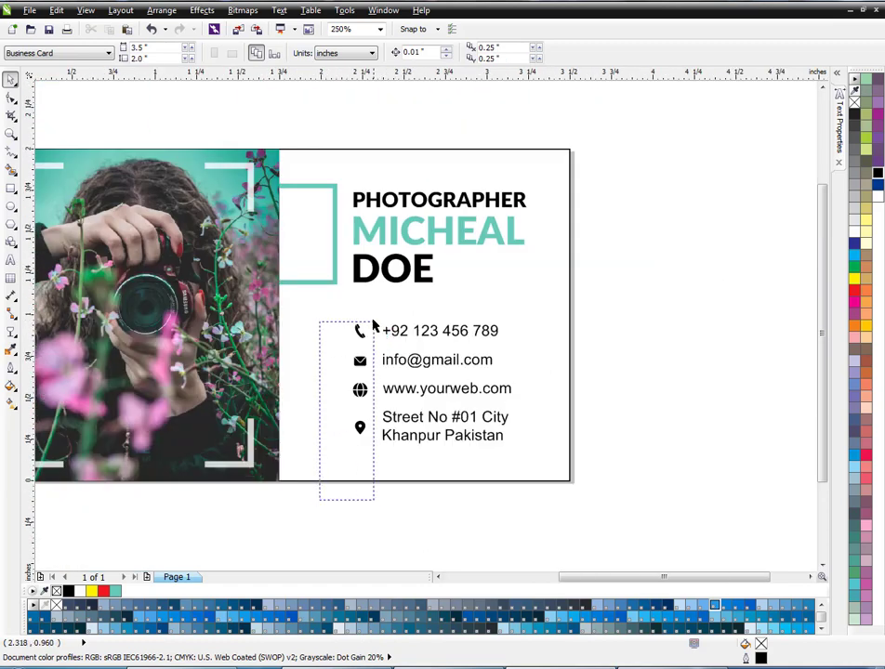
- Fill the four contact icons with the teal used for the first name
drag(373, 321, 374, 319)
click(115, 592)
click(323, 525)
scroll(383, 383, up, 1)
scroll(378, 381, down, 1)
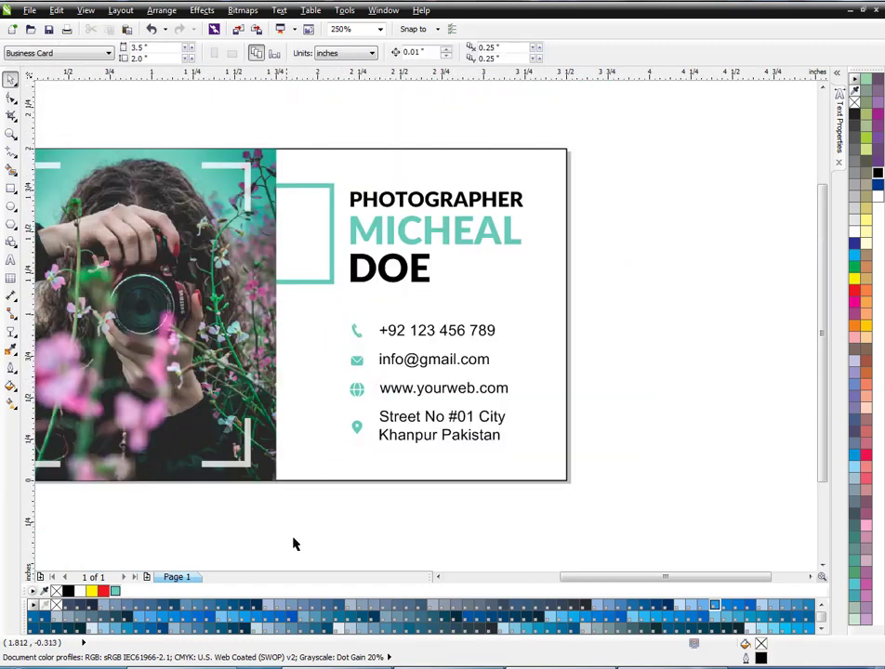
- Undo the teal fill on the four contact icons
drag(322, 468, 374, 316)
scroll(350, 379, up, 1)
click(12, 191)
scroll(326, 281, up, 1)
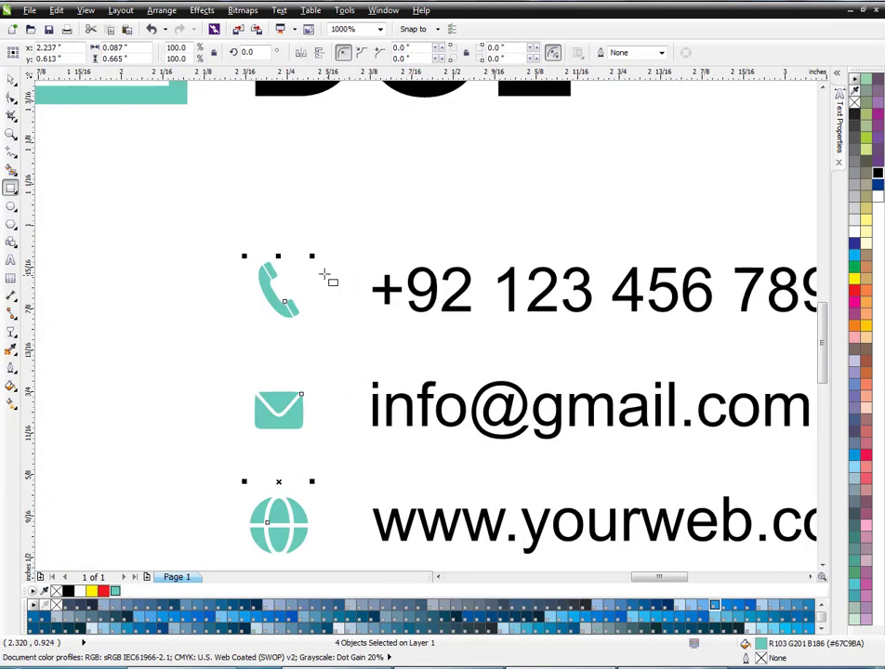
scroll(306, 281, down, 1)
key(ctrl+z)
- Draw a square about 0.115 inches wide centred around the phone icon and give it a teal outline
scroll(298, 291, up, 1)
drag(293, 290, 333, 330)
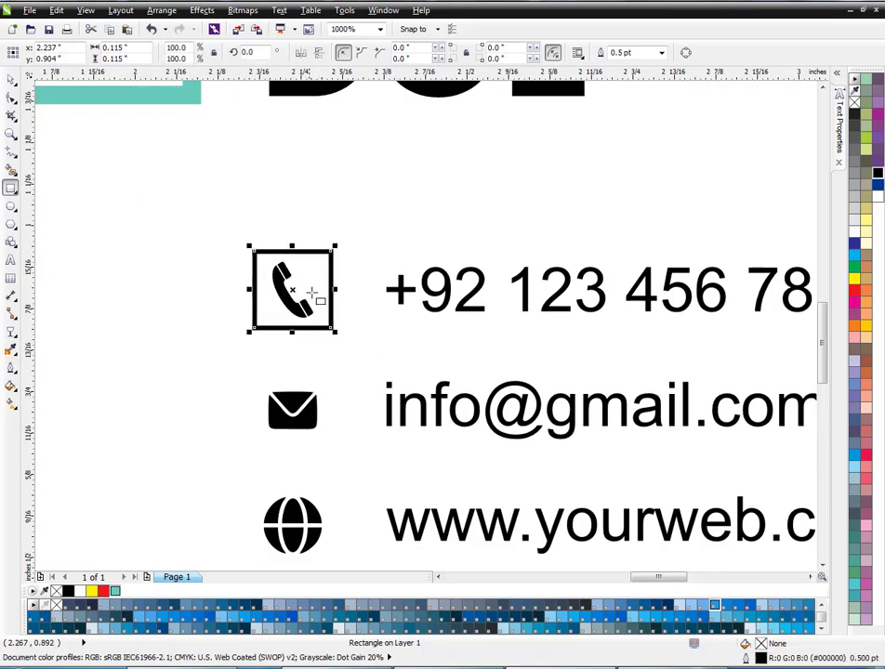
right_click(116, 592)
right_click(116, 591)
scroll(269, 306, down, 1)
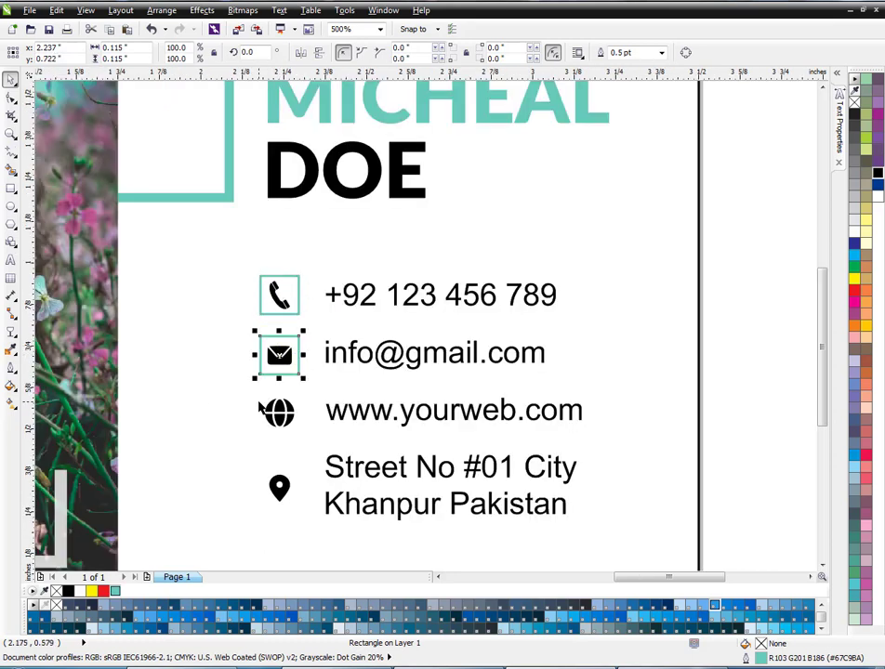
- Duplicate the teal square around the envelope, globe and pin icons and centre each square on its icon
key(ctrl+d)
key(ctrl+d)
drag(217, 522, 318, 437)
key(e)
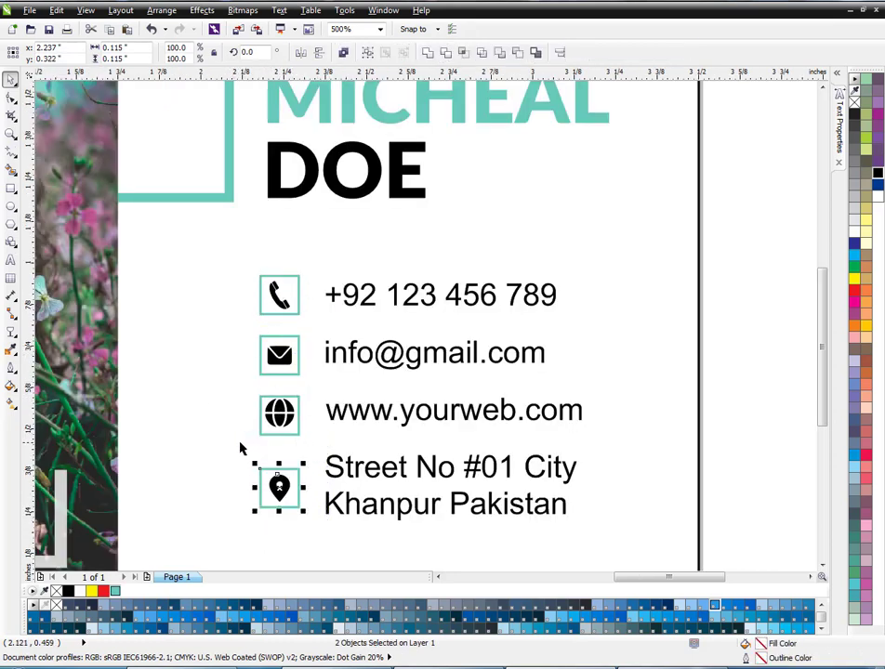
drag(205, 381, 310, 327)
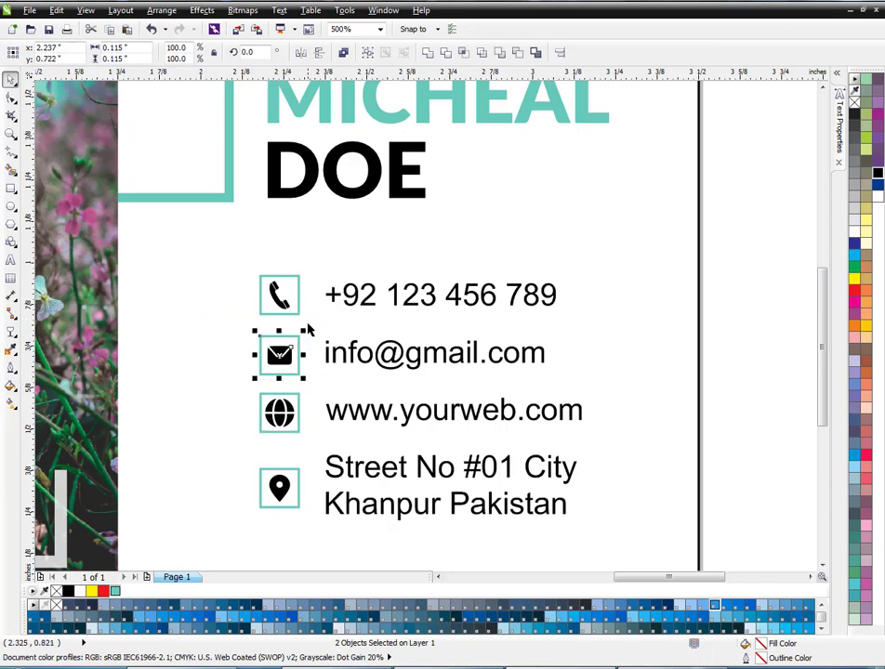
- Nudge the address lines and their framed pin icon up closer to the website line
scroll(245, 370, down, 2)
click(554, 339)
scroll(259, 379, up, 2)
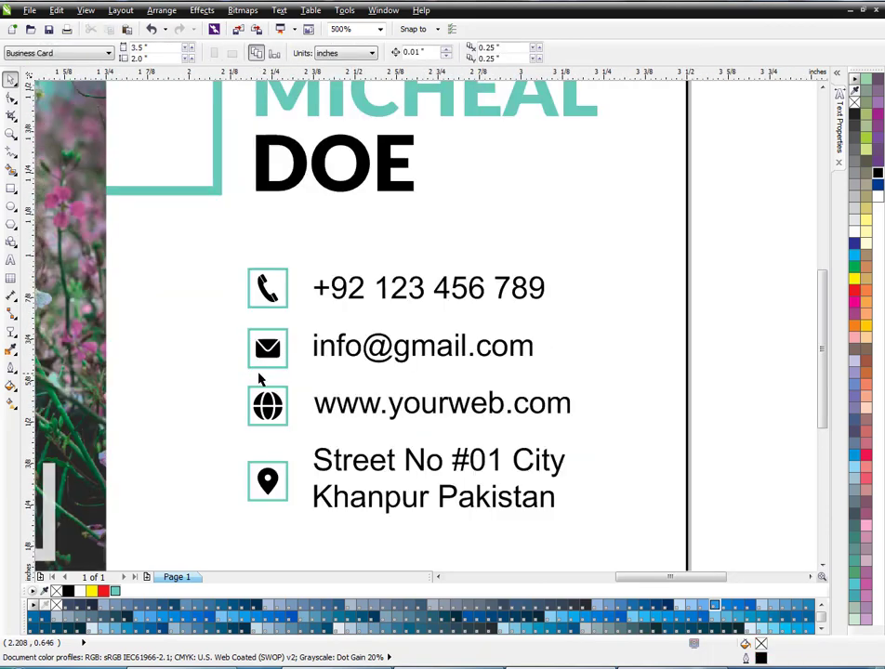
scroll(219, 547, down, 2)
drag(217, 538, 624, 372)
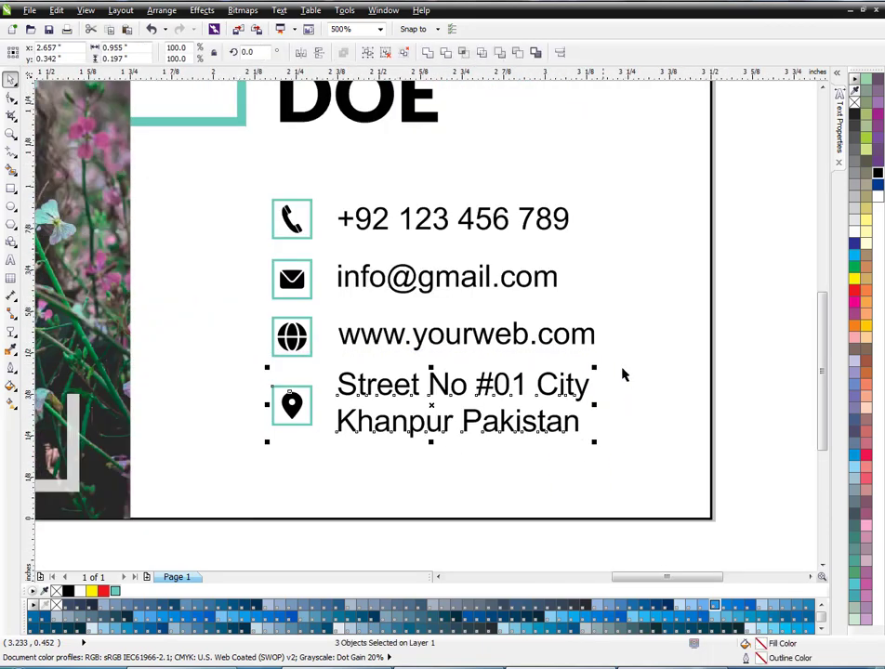
scroll(207, 528, up, 2)
click(580, 370)
scroll(409, 416, down, 2)
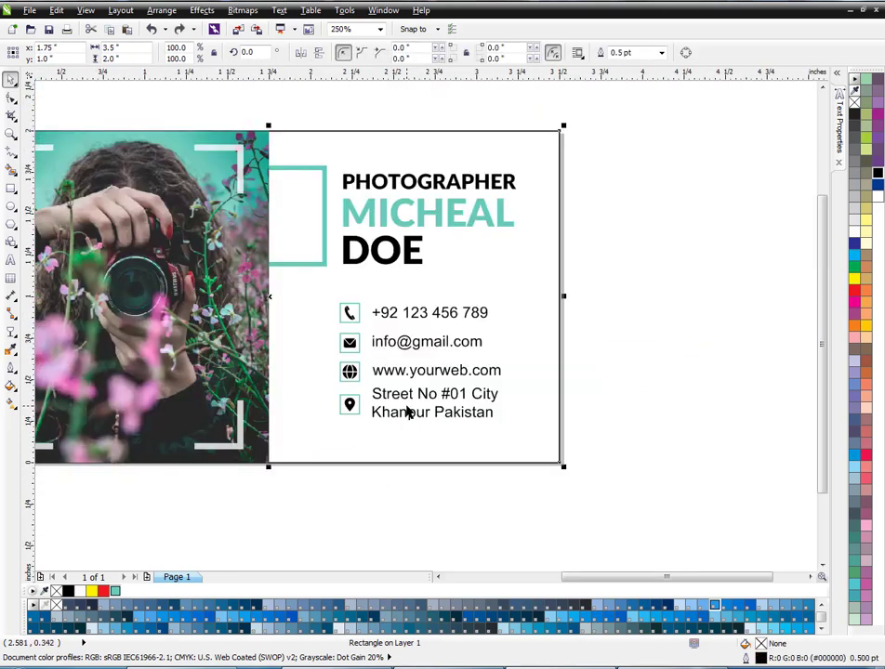
- Enlarge all the contact rows with their icons slightly and nudge them down
click(605, 311)
drag(605, 311, 322, 434)
drag(502, 429, 515, 443)
key(Down)
- Nudge the website and address rows down slightly to open the gap below the e-mail row
click(648, 461)
drag(648, 461, 303, 364)
key(Down)
click(570, 355)
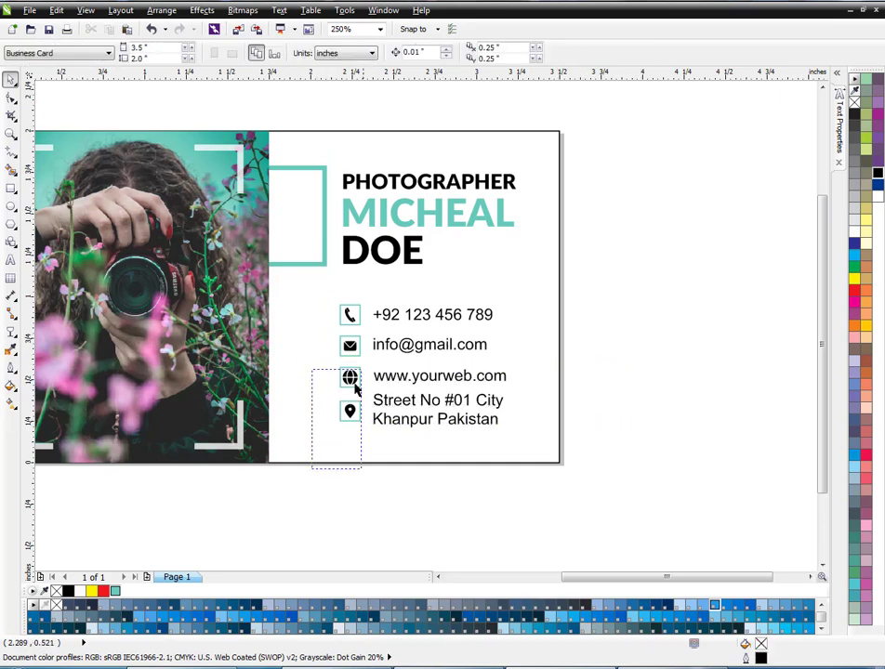
drag(354, 386, 369, 294)
click(622, 316)
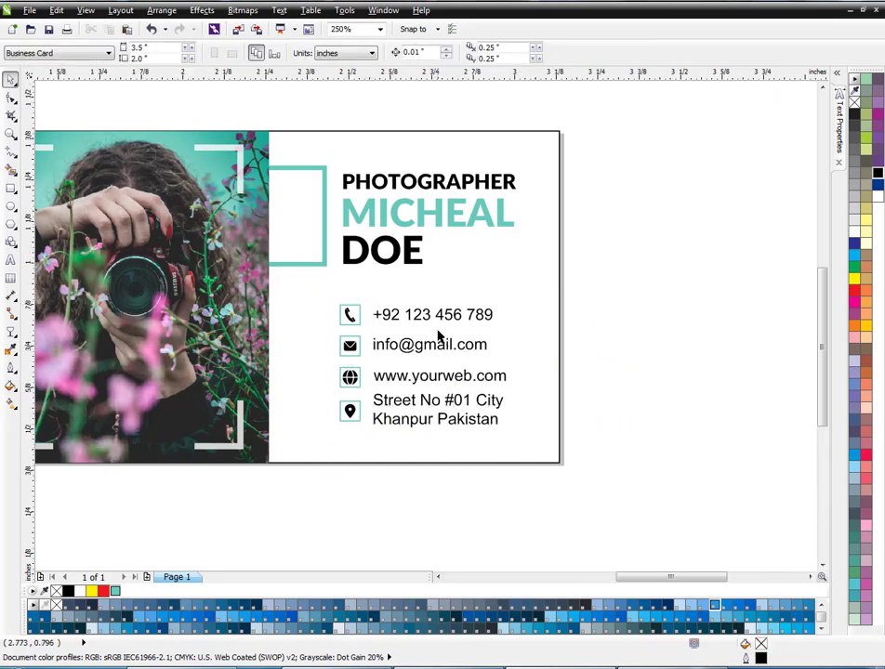
scroll(438, 336, up, 2)
scroll(430, 332, down, 2)
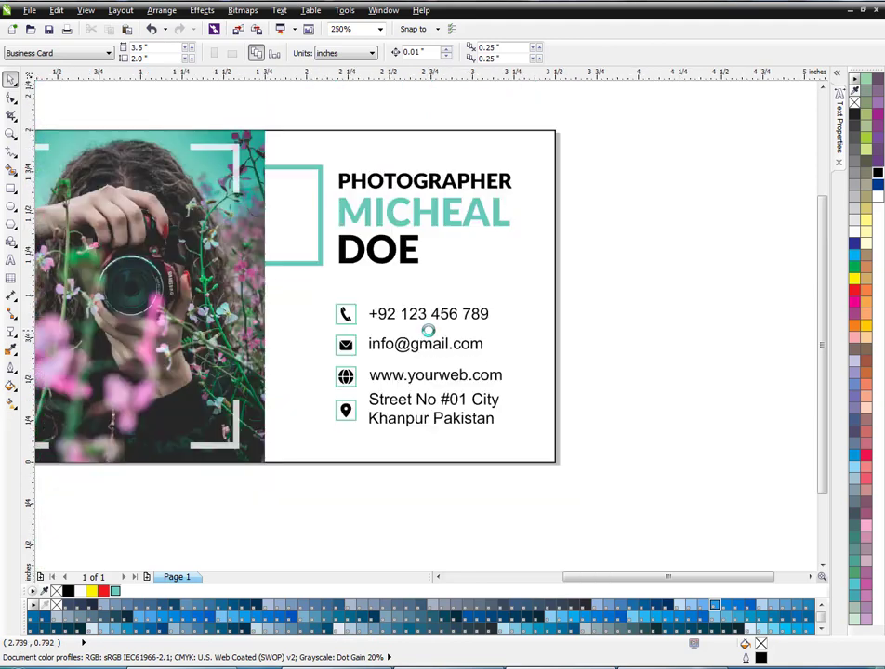
scroll(464, 318, down, 1)
scroll(416, 238, up, 1)
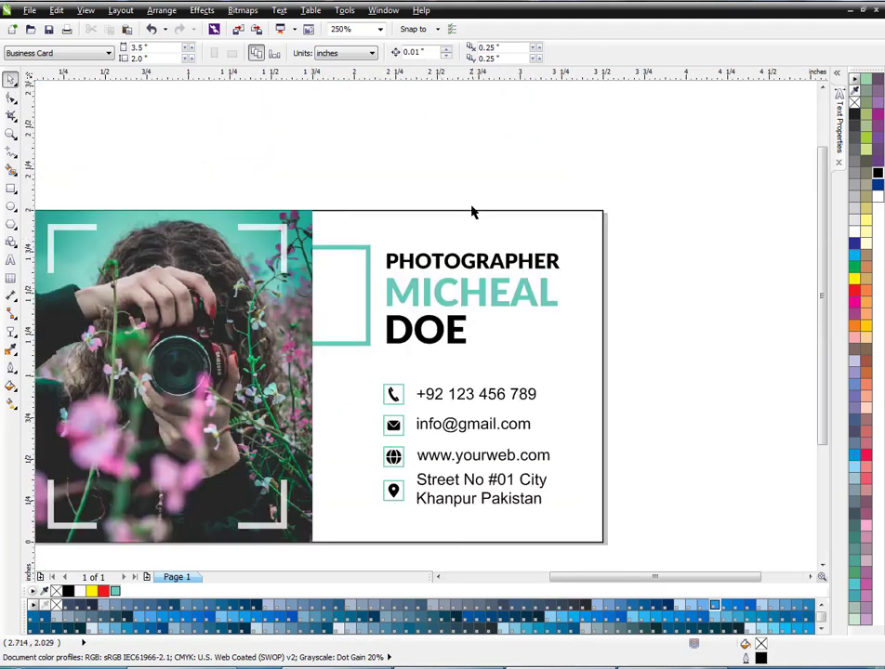
- Try to move the finished card above the page and put a blank page-sized rectangle in its place
scroll(566, 248, down, 2)
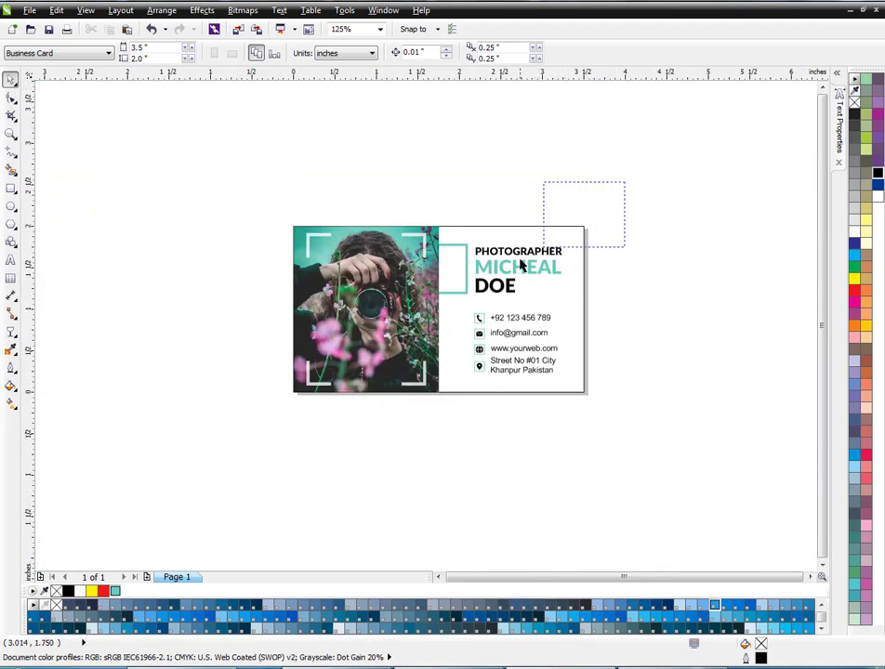
drag(521, 261, 249, 401)
click(170, 209)
drag(208, 178, 659, 463)
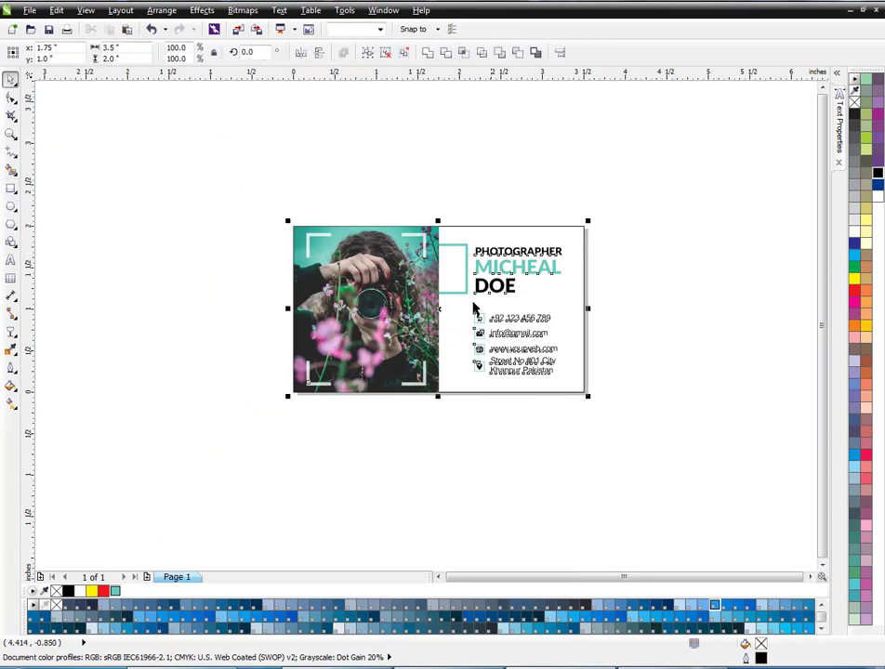
scroll(408, 318, down, 1)
scroll(447, 199, up, 1)
drag(412, 355, 396, 183)
double_click(11, 187)
scroll(394, 364, up, 1)
scroll(340, 370, down, 1)
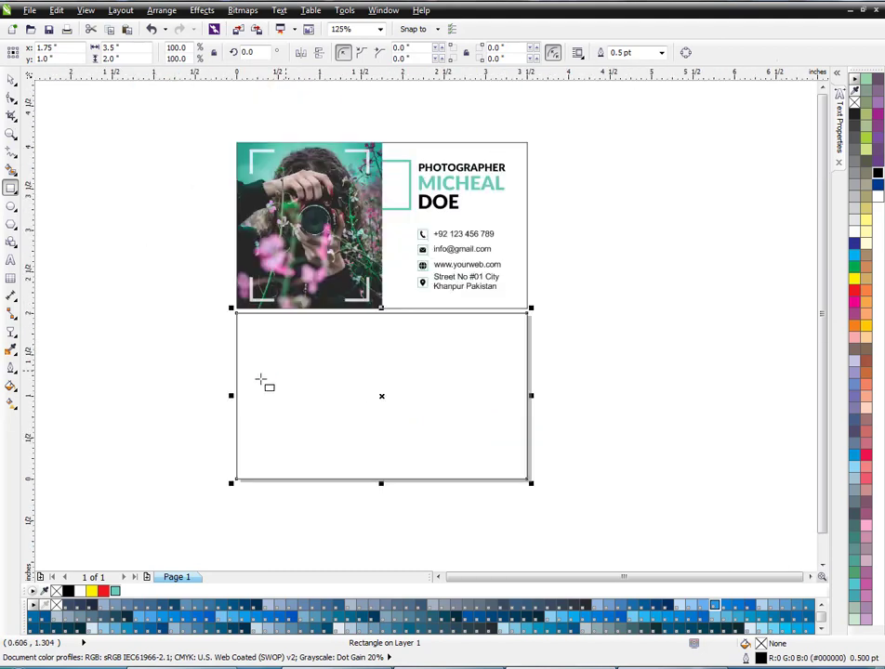
drag(231, 395, 344, 265)
key(ctrl+z)
key(ctrl+z)
key(ctrl+z)
- Duplicate the card so one copy sits above the page, and delete the job title, name and contact details from the lower card
key(space)
drag(629, 517, 367, 319)
key(Delete)
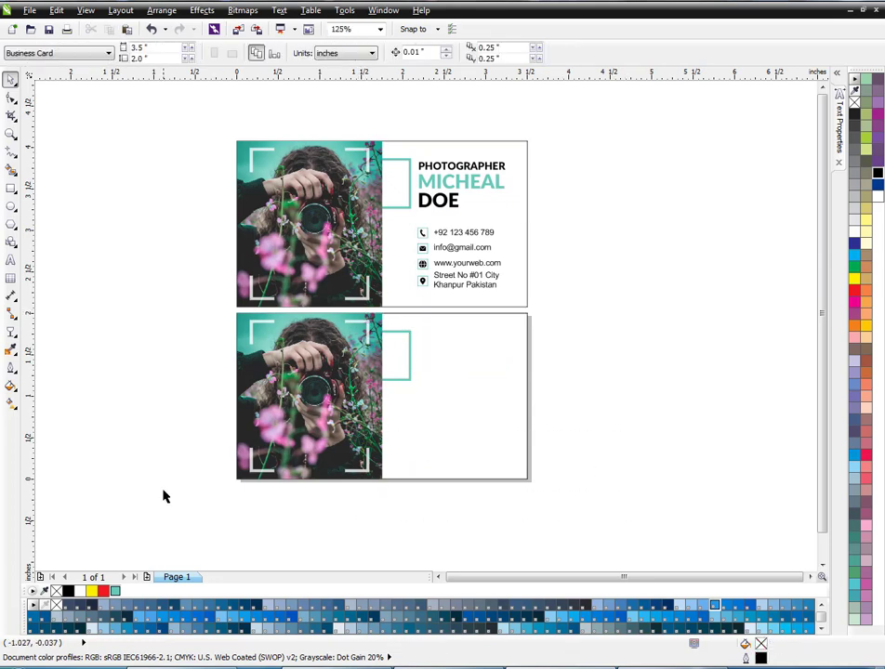
- Mirror the lower card horizontally so its photo panel is on the opposite side, and delete its teal frame
drag(161, 491, 604, 291)
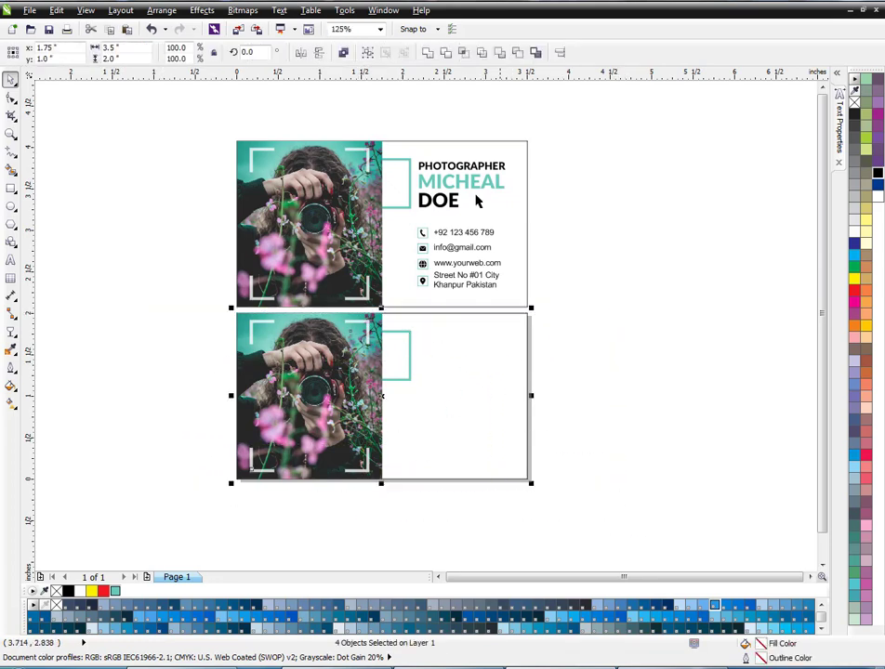
click(300, 53)
click(202, 233)
click(359, 344)
key(Delete)
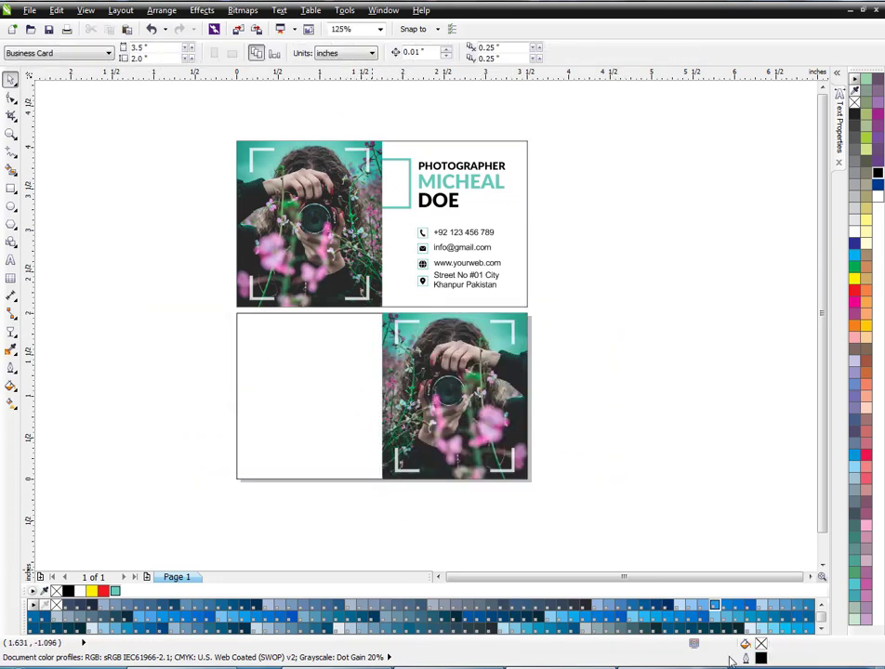
- Import the photo of the woman in the orange sweater from the unsplash folder and scale it to 2%
click(729, 667)
drag(523, 128, 189, 431)
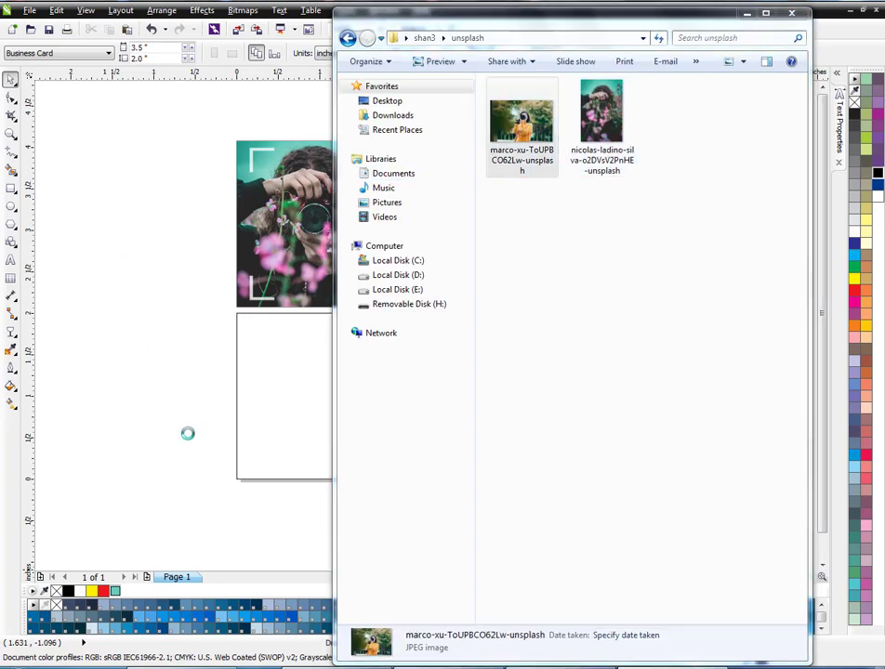
scroll(290, 395, down, 2)
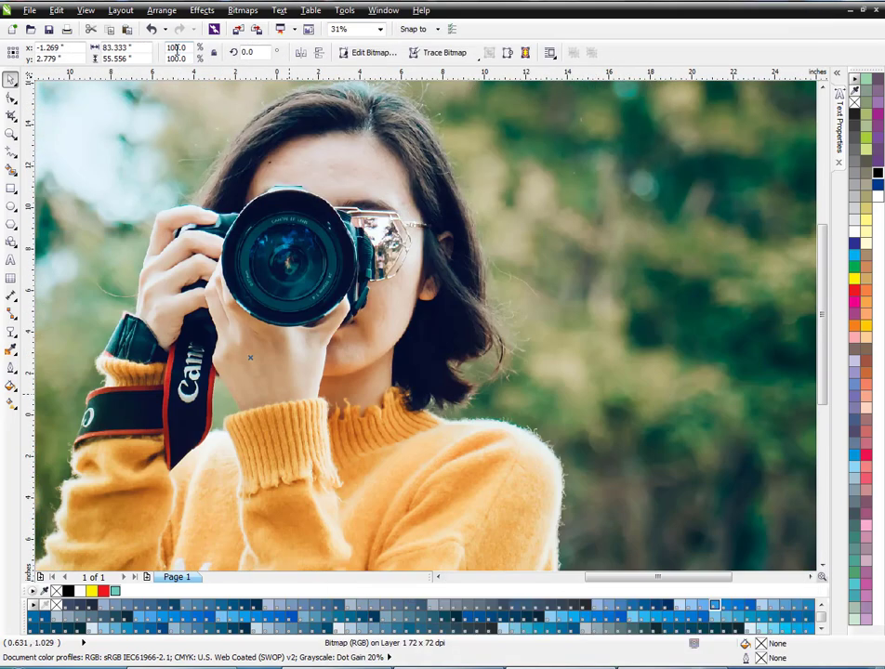
click(180, 49)
text(2)
key(Return)
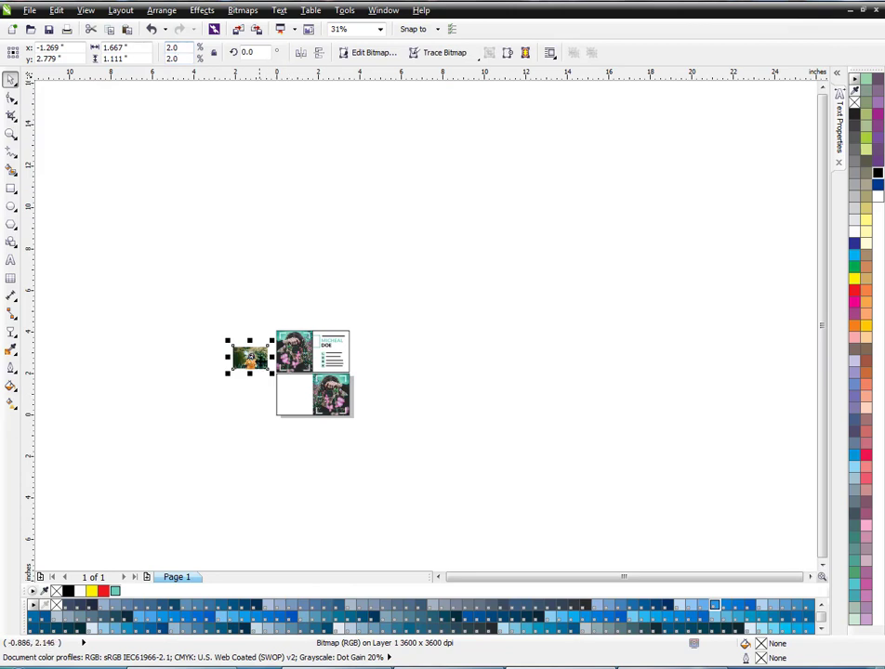
- Move the imported photo beside the cards and PowerClip it inside the lower card's photo panel
scroll(249, 356, up, 1)
drag(264, 289, 238, 371)
right_click(239, 370)
click(287, 2)
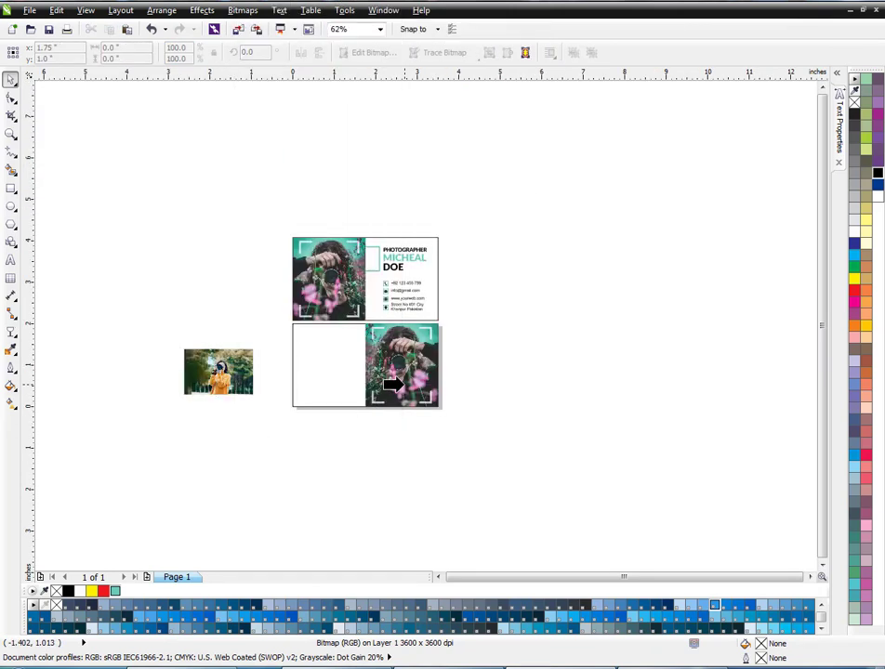
click(393, 383)
- Open the lower photo panel's PowerClip contents for editing and delete the old flower photo
click(456, 387)
ctrl+click(427, 374)
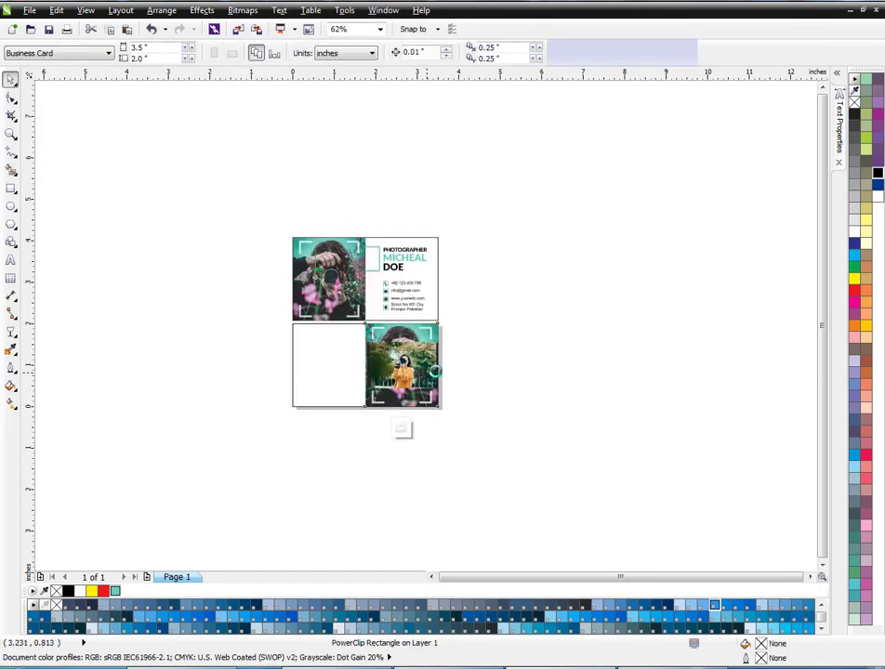
key(Delete)
click(432, 386)
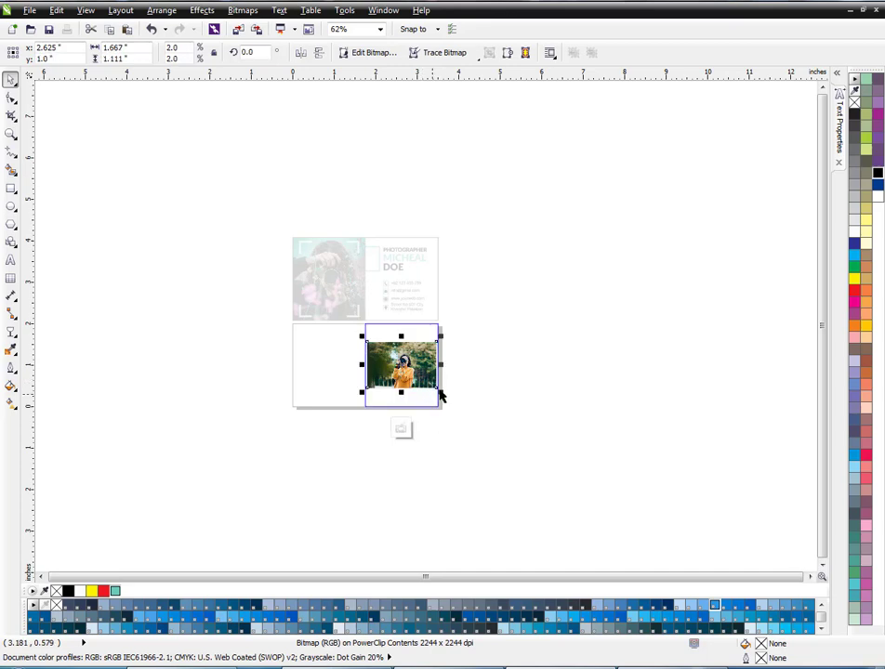
click(468, 427)
- Enlarge the new photo to about 6 by 4 inches, position the woman within the panel and finish editing the PowerClip
click(435, 386)
drag(441, 393, 486, 462)
scroll(399, 362, up, 1)
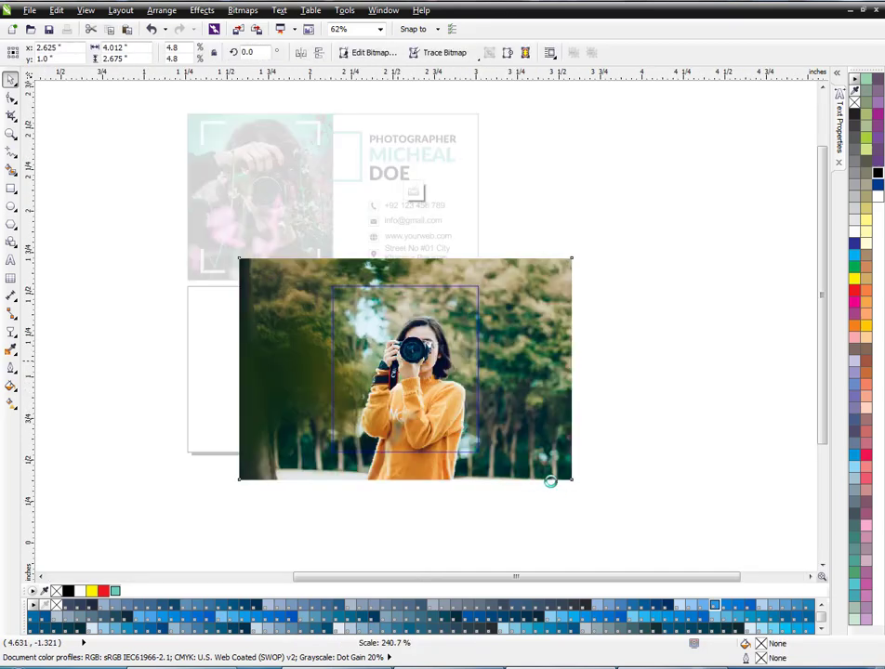
scroll(491, 422, down, 1)
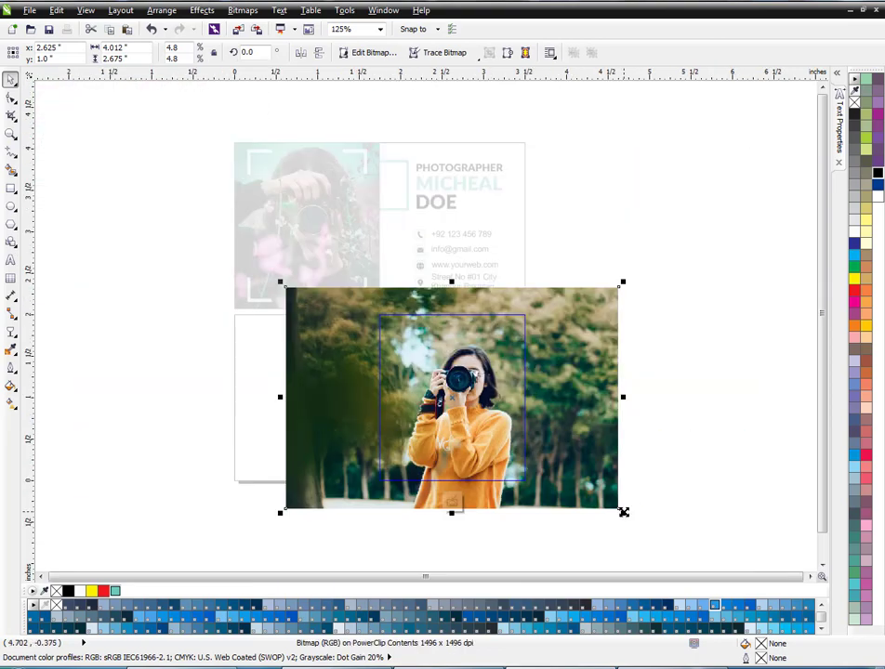
drag(624, 513, 648, 537)
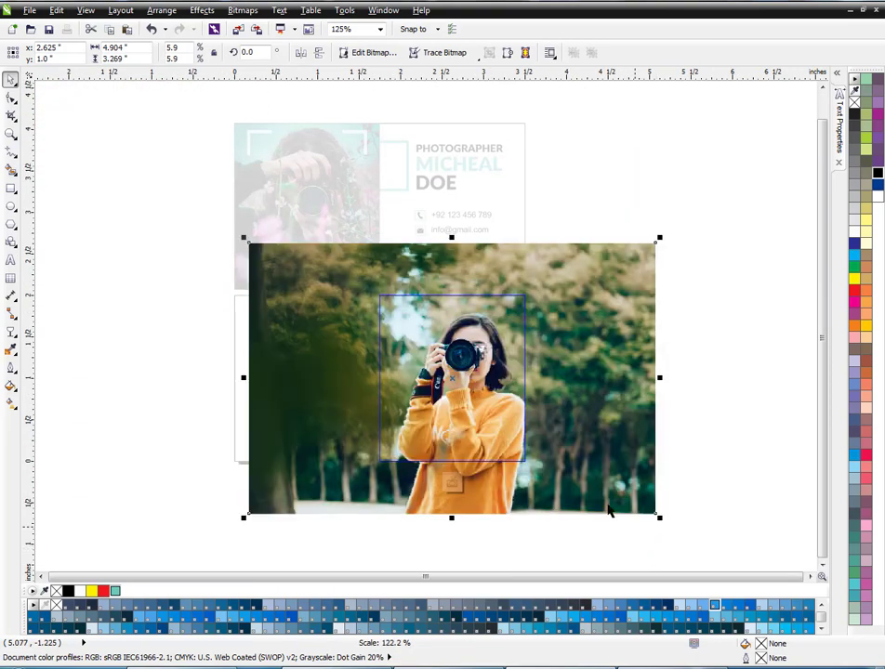
drag(606, 495, 594, 487)
drag(647, 510, 674, 535)
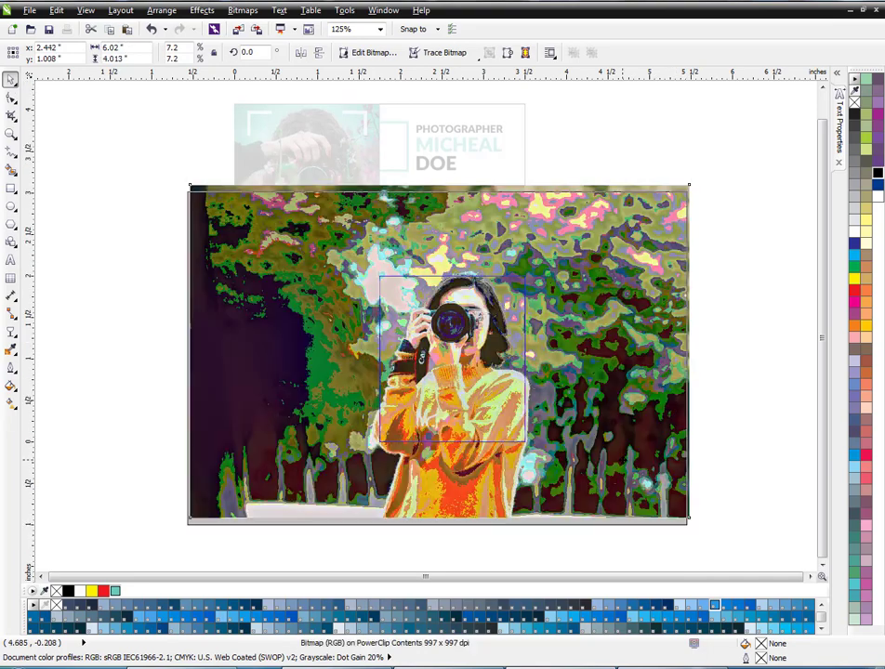
click(452, 462)
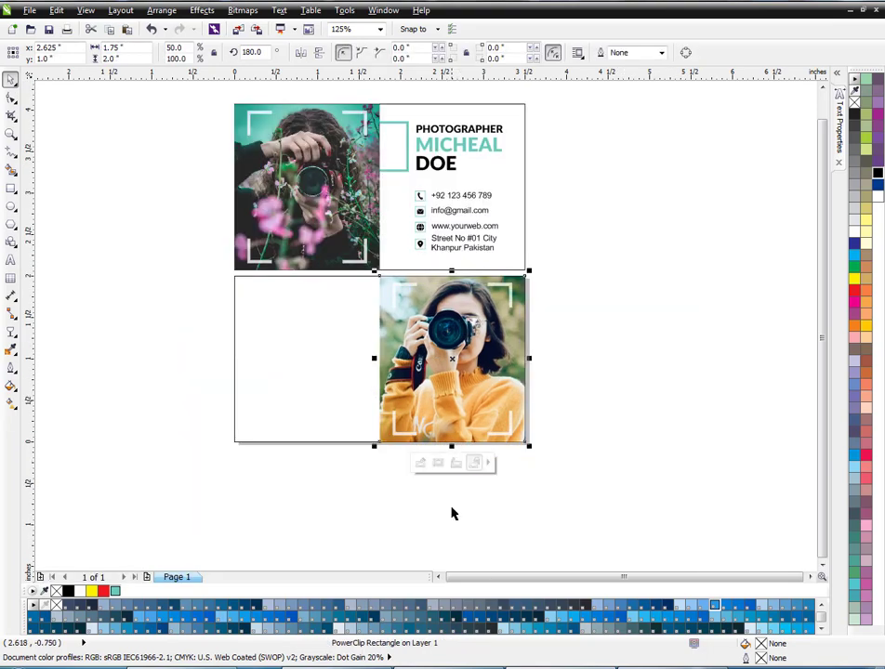
- Copy the teal frame onto the lower card and position it partly behind the left edge of the photo panel
drag(406, 177, 394, 342)
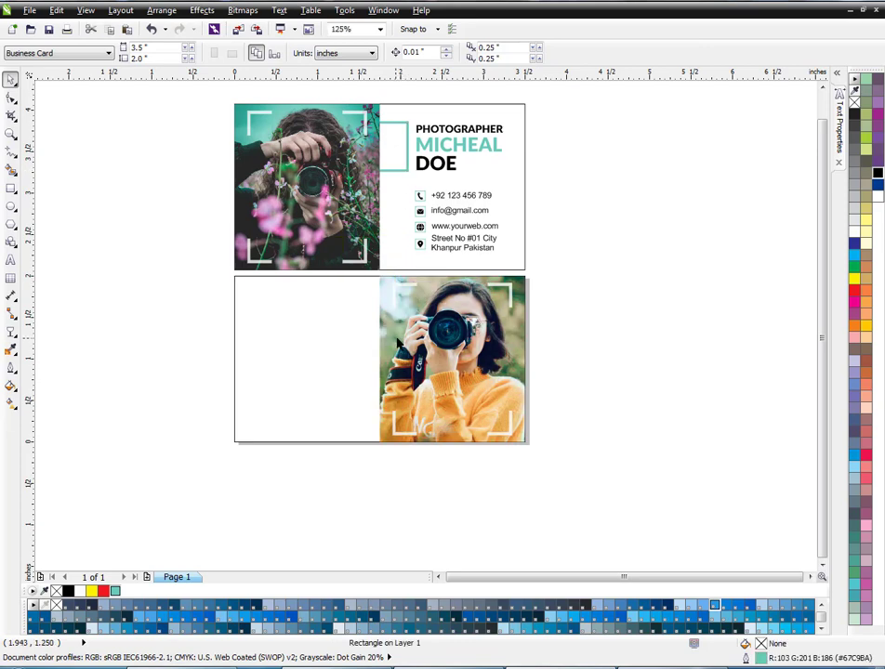
click(334, 325)
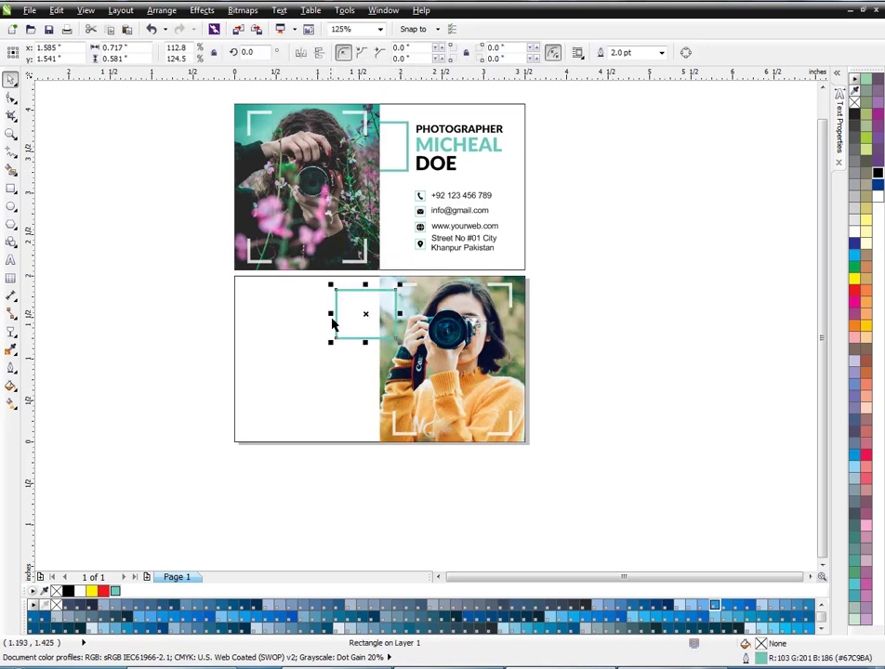
click(551, 348)
scroll(367, 330, up, 2)
drag(370, 322, 385, 340)
key(Up)
key(Up)
key(Right)
scroll(381, 336, down, 1)
click(547, 337)
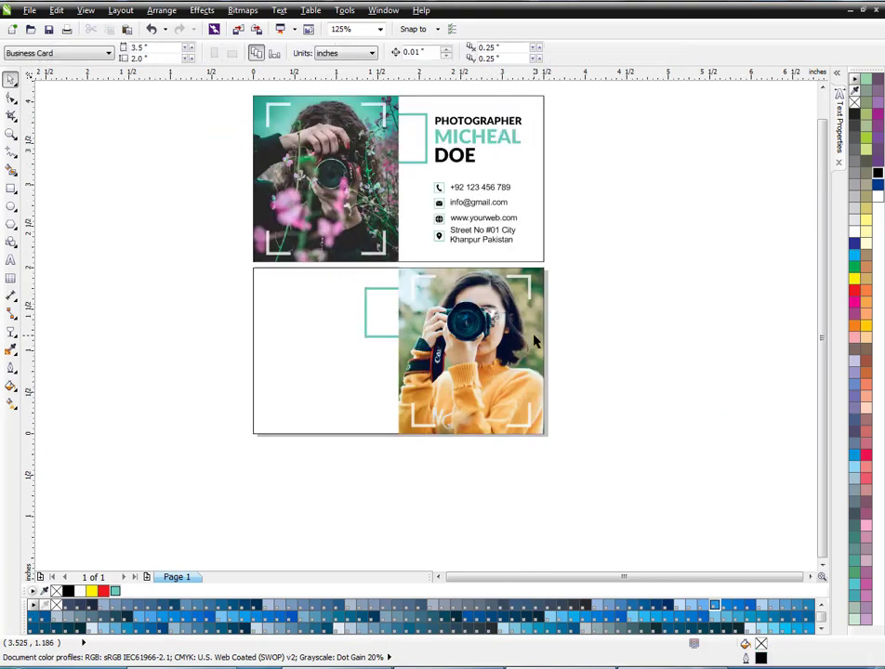
- Sample the orange #DF963A from the sweater in the photo and apply it to the lower card's frame outline
scroll(374, 327, up, 1)
click(373, 348)
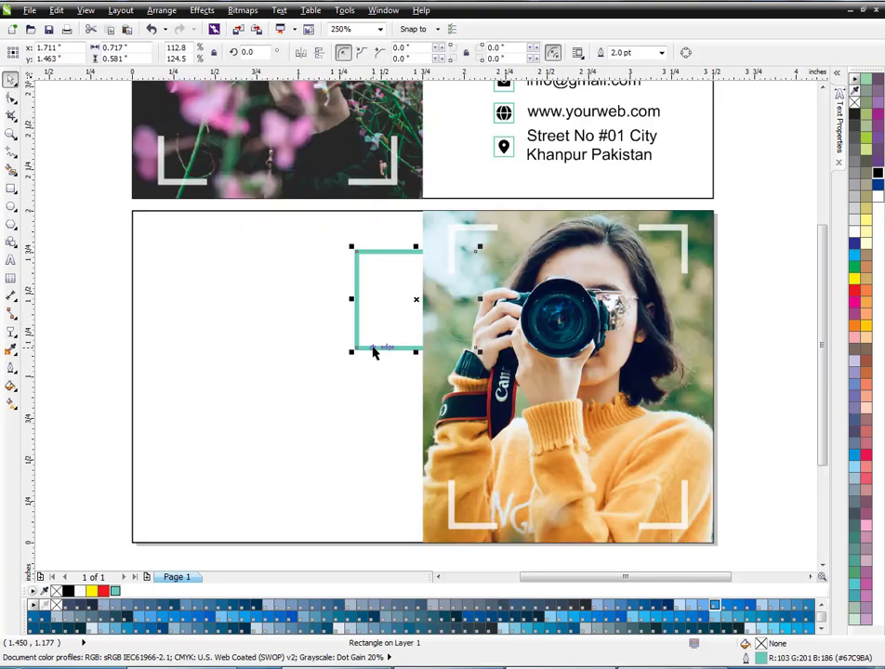
click(12, 351)
scroll(356, 346, up, 2)
click(751, 476)
click(344, 354)
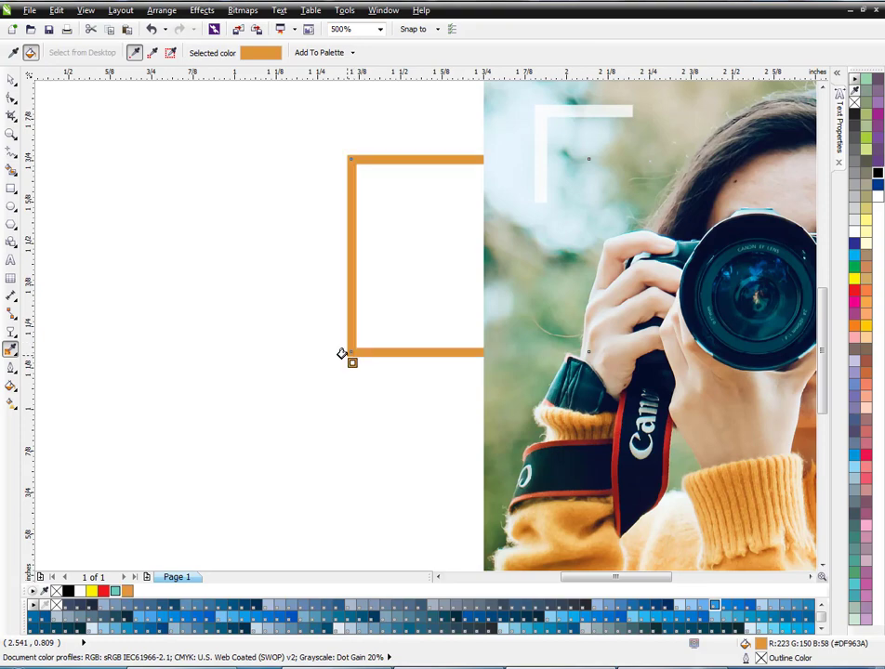
key(space)
scroll(397, 272, down, 2)
click(596, 271)
scroll(461, 310, down, 1)
scroll(460, 279, up, 1)
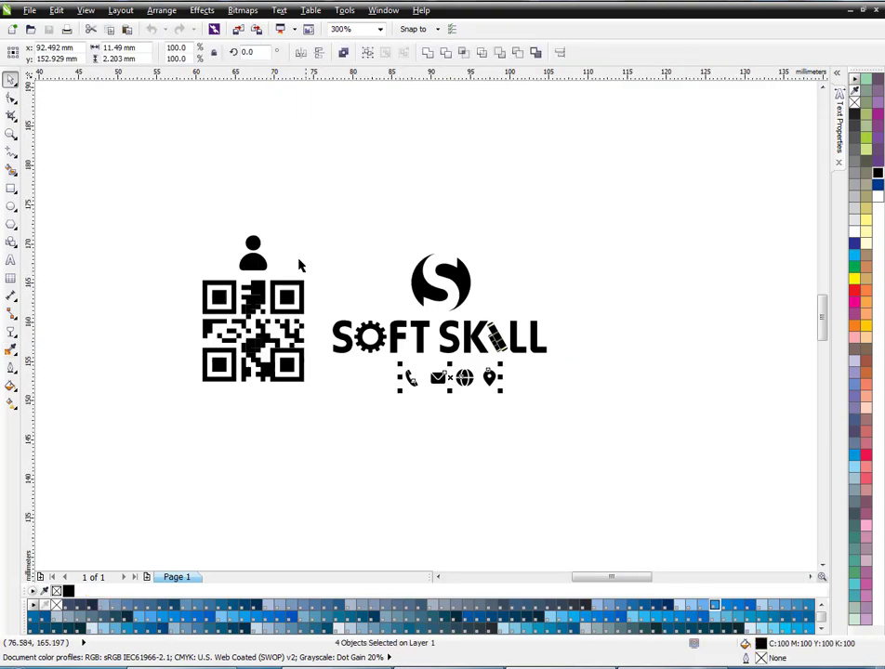
- Copy the Soft Skill logo from the other document onto the lower card's blank half and enlarge it to about 1.29 by 0.6 inches
drag(326, 211, 575, 372)
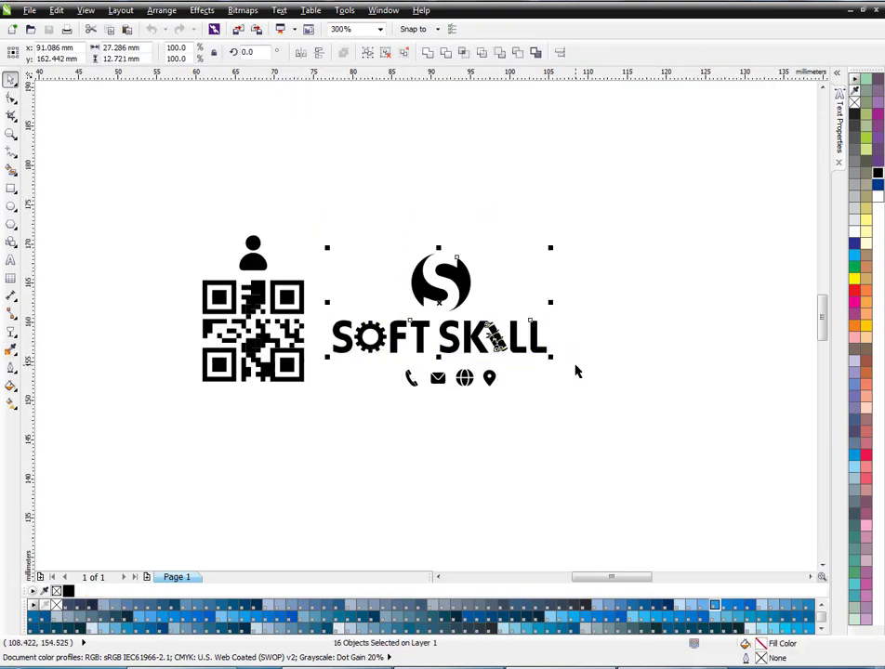
key(ctrl+v)
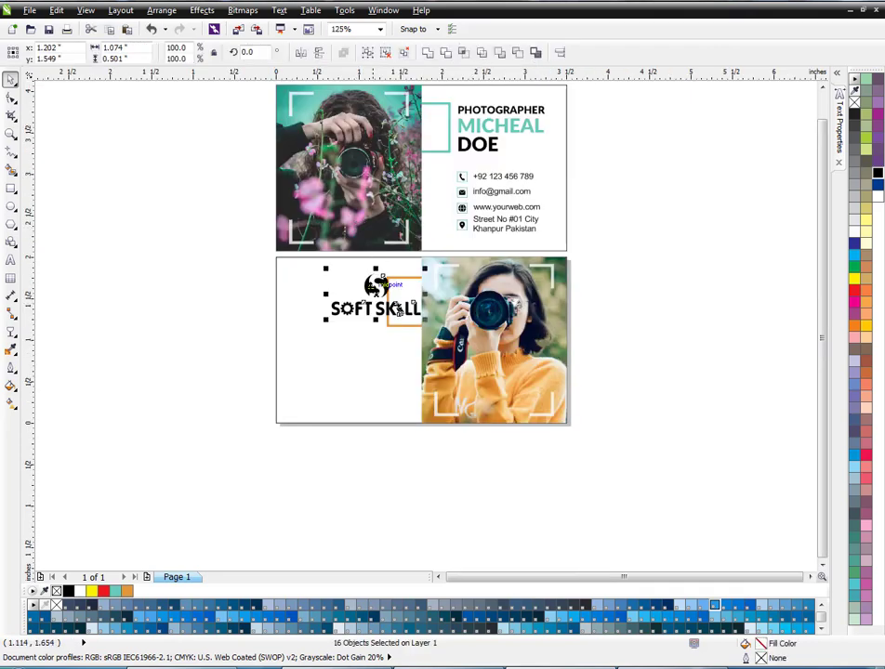
drag(375, 289, 341, 334)
scroll(354, 339, up, 1)
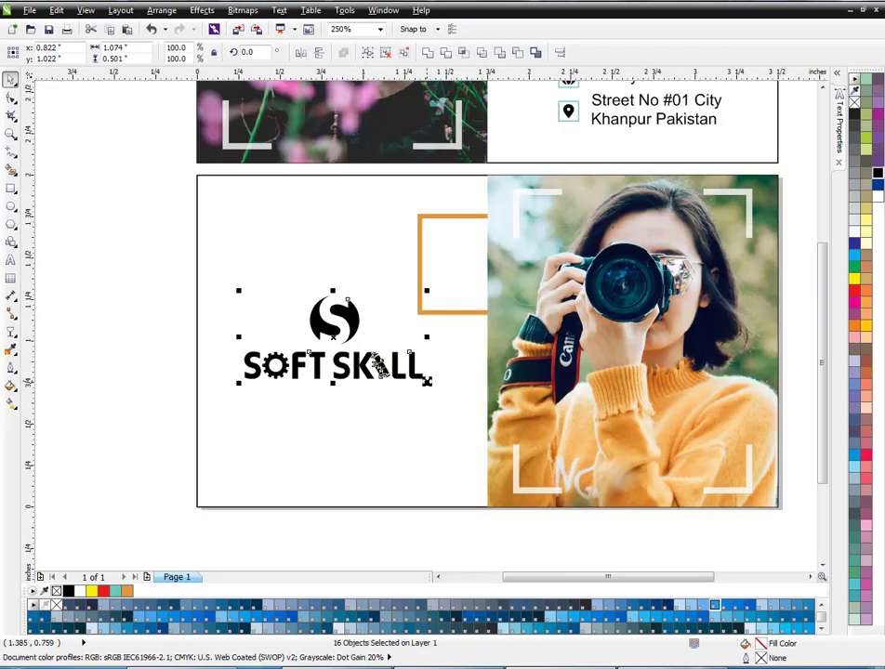
mouse_move(427, 382)
mouse_down()
mouse_move(446, 391)
mouse_move(437, 379)
mouse_up()
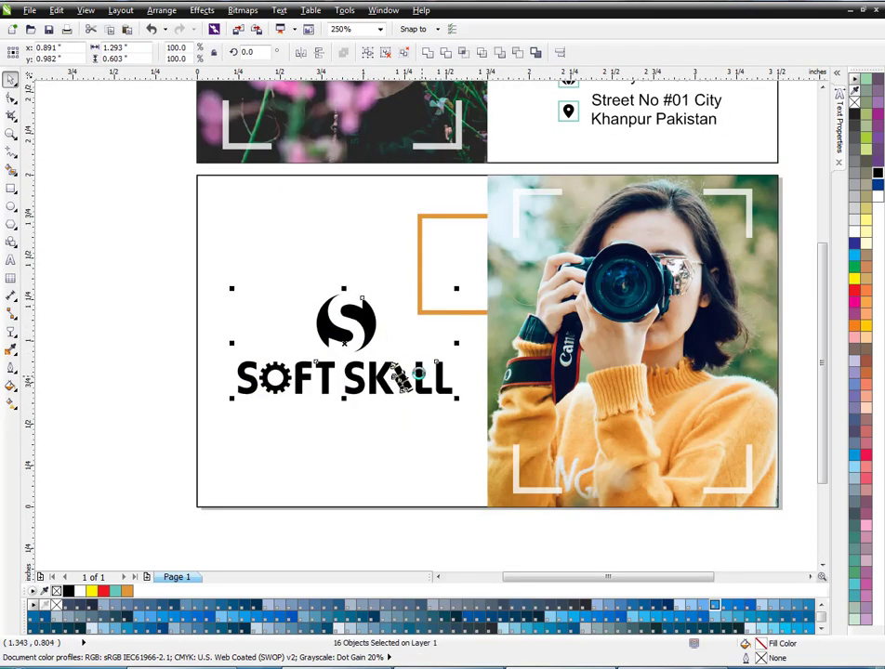
click(146, 366)
- Fill the logo's round S symbol and the word SKILL with the orange taken from the sweater
scroll(319, 340, up, 1)
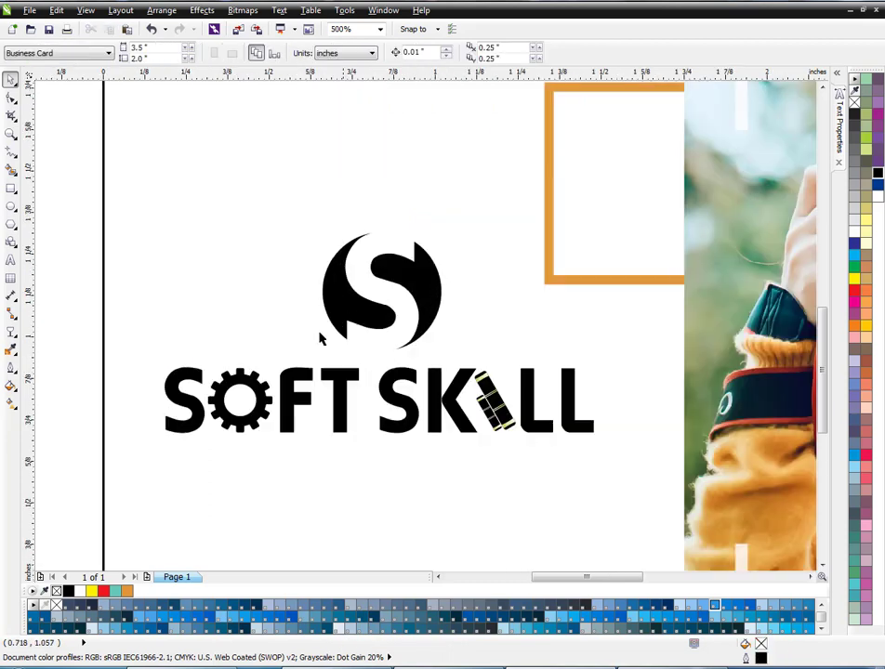
click(321, 337)
click(128, 590)
click(242, 425)
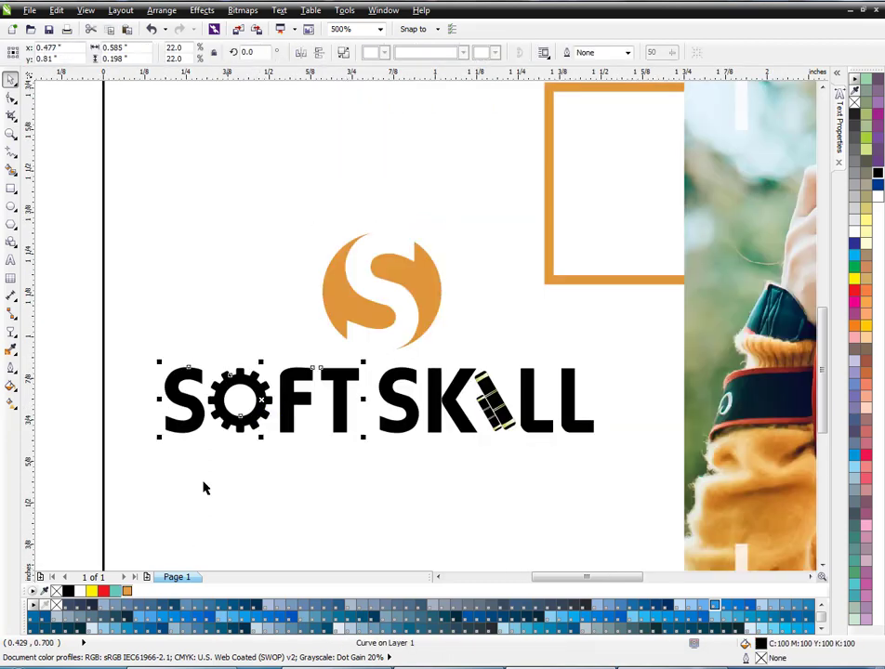
click(415, 410)
scroll(498, 414, up, 1)
shift+click(517, 415)
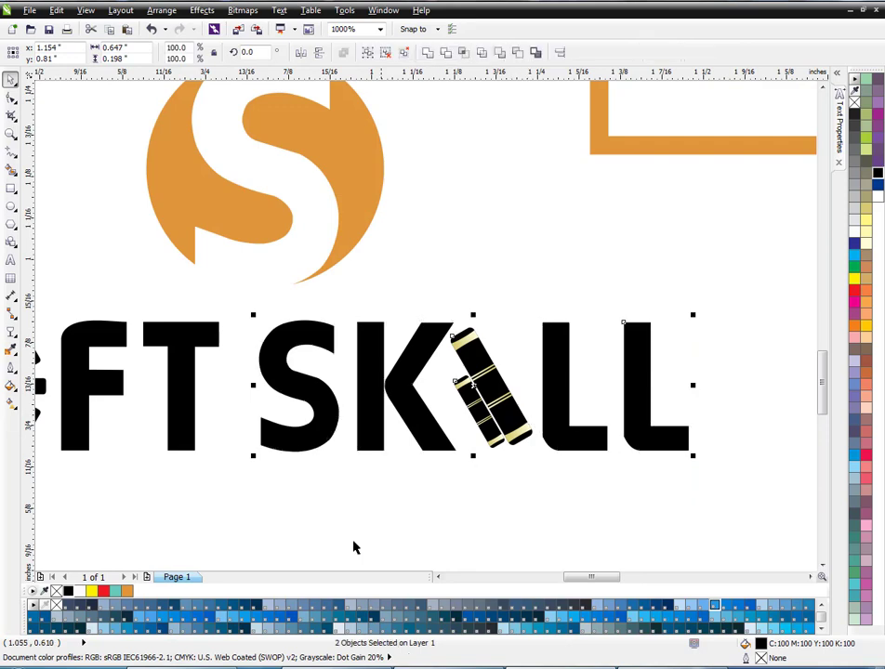
click(128, 590)
- Group all the parts of the Soft Skill logo into one object
scroll(427, 401, down, 2)
drag(246, 424, 469, 346)
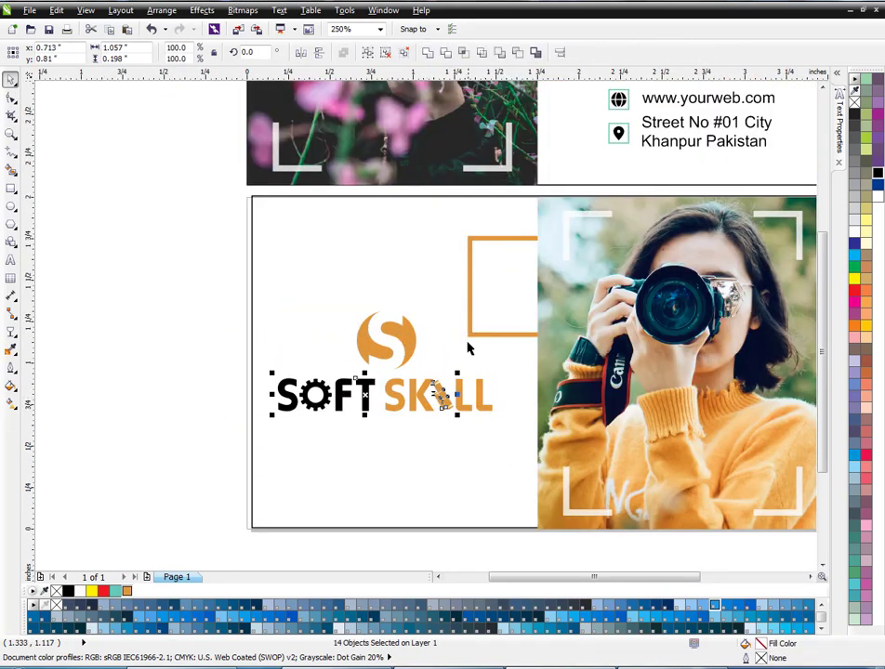
key(ctrl+z)
drag(135, 462, 516, 302)
key(ctrl+g)
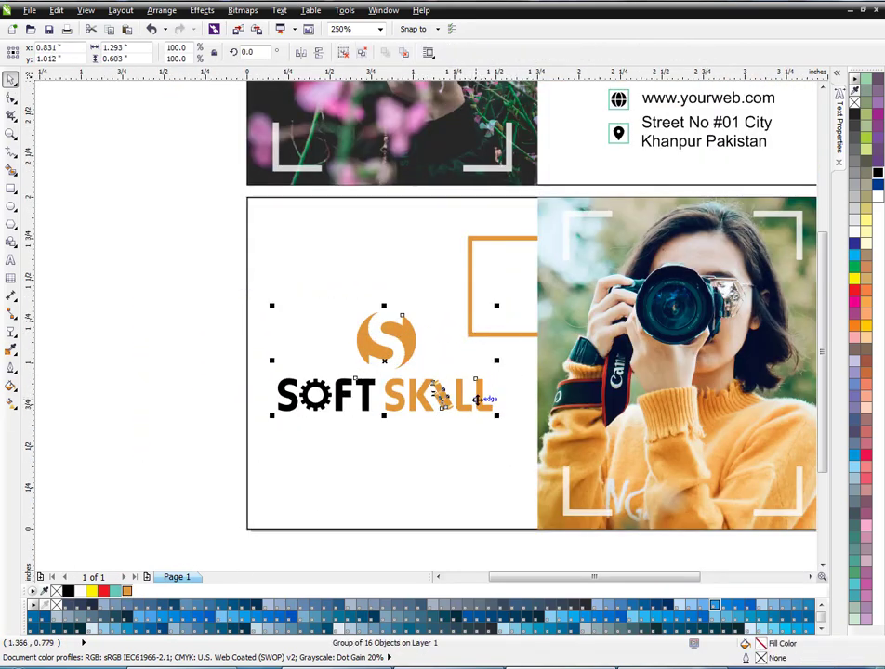
- Try out different positions for the logo and the orange frame on the lower card, and undo the moves
drag(480, 401, 479, 438)
drag(478, 299, 496, 286)
drag(484, 447, 483, 416)
drag(488, 274, 472, 277)
key(ctrl+z)
key(ctrl+z)
key(ctrl+z)
key(ctrl+z)
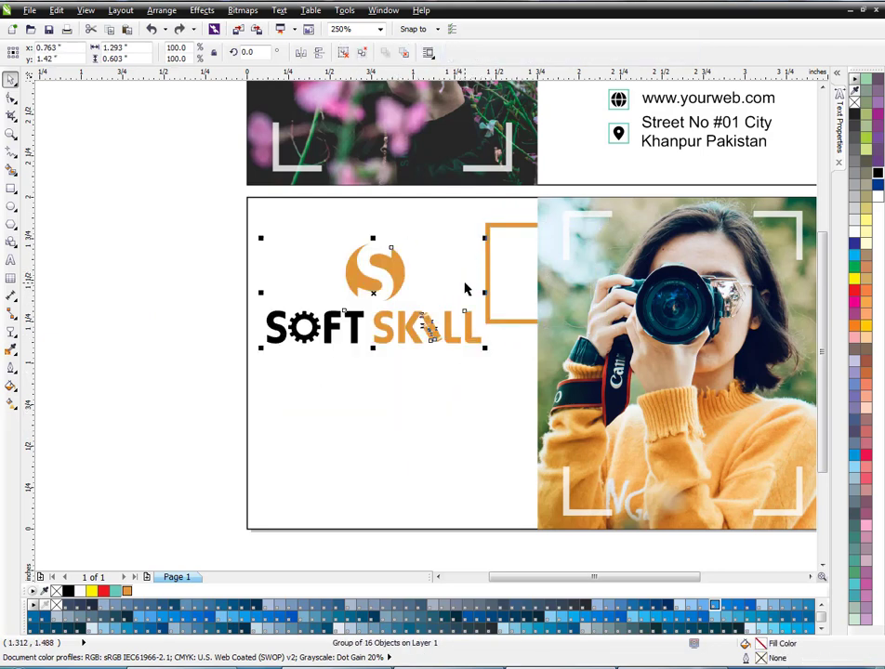
- Place the logo on the blank half of the lower card, just below the orange frame
click(493, 443)
drag(493, 445, 514, 453)
click(133, 432)
scroll(311, 373, down, 1)
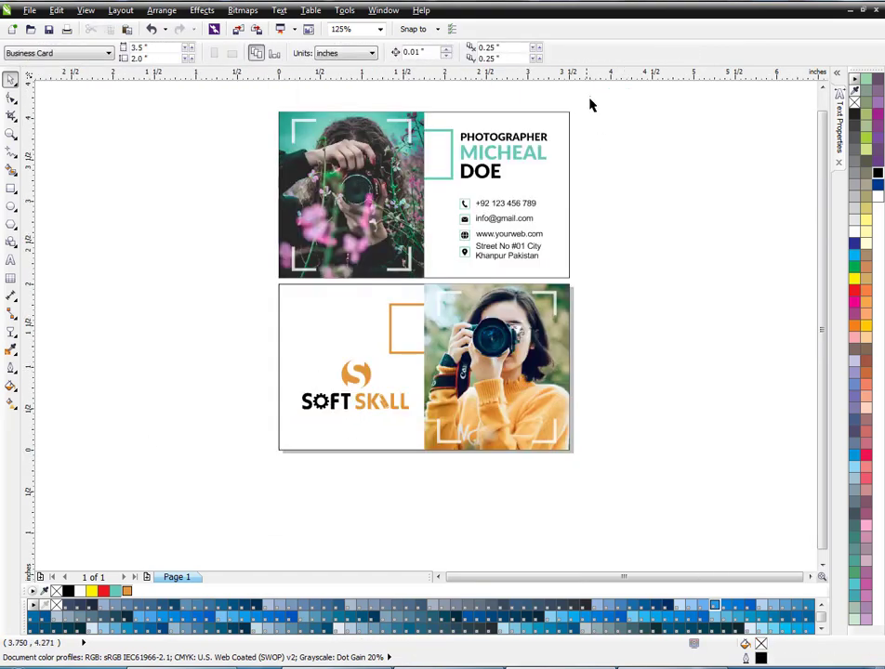
- Select all the objects of the upper card
drag(589, 105, 237, 296)
scroll(429, 279, up, 1)
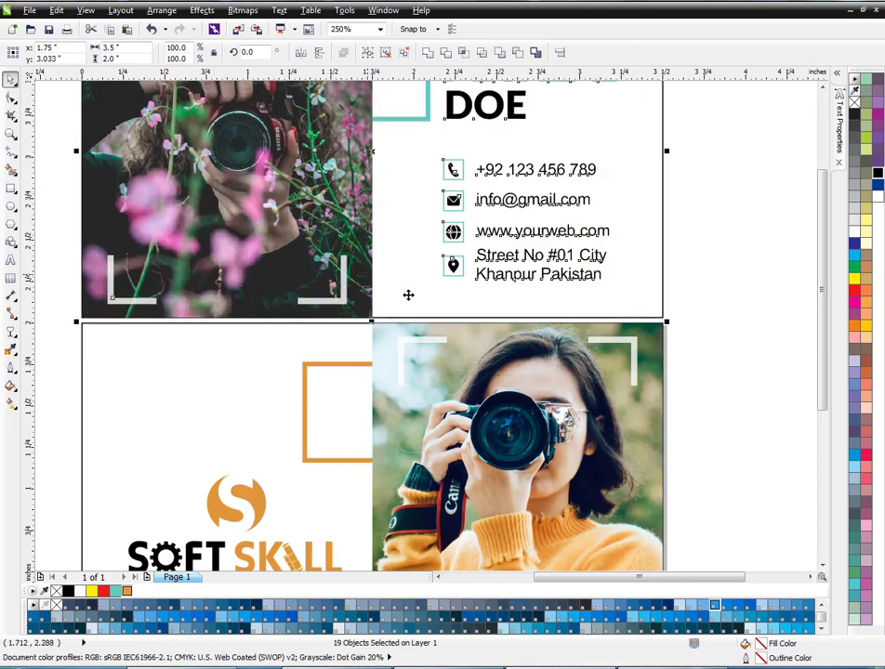